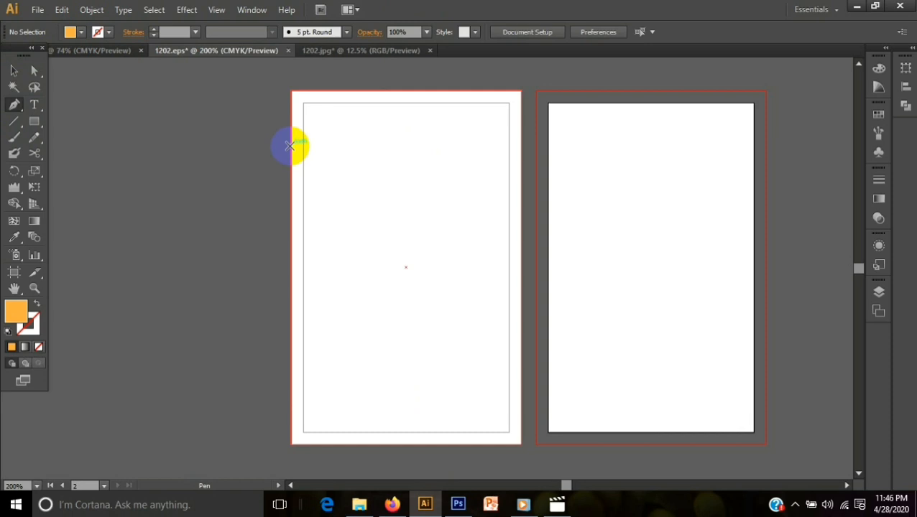
- Draw an orange header shape with a curved lower edge across the top of the first artboard using the Pen tool
left_click(289, 146)
left_click(523, 145)
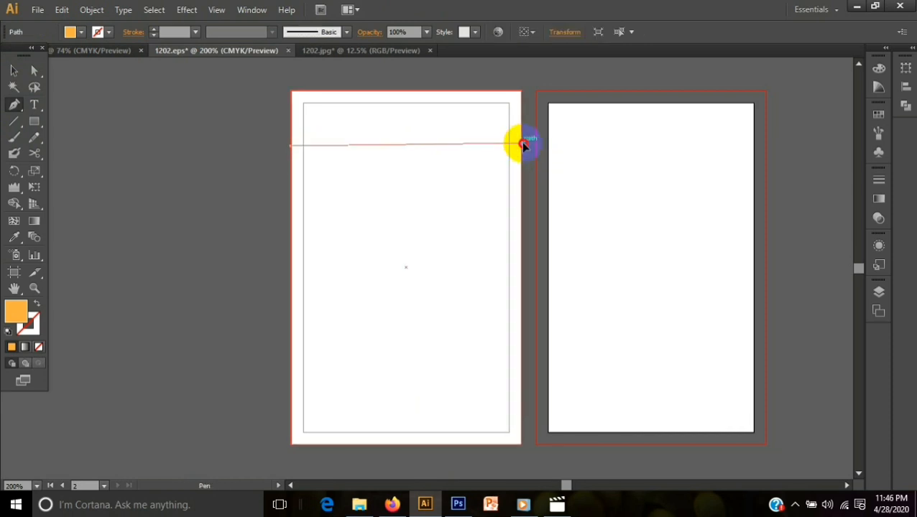
left_click_drag(523, 145, 614, 208)
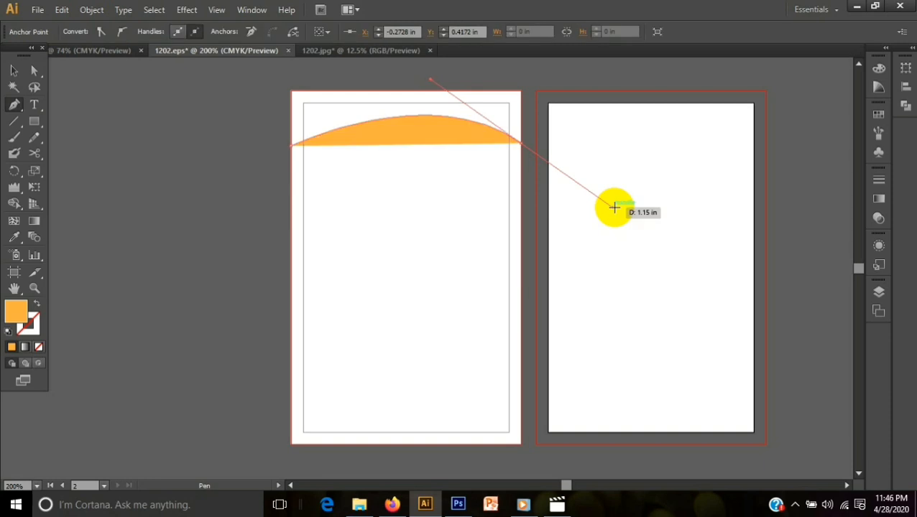
left_click(522, 144)
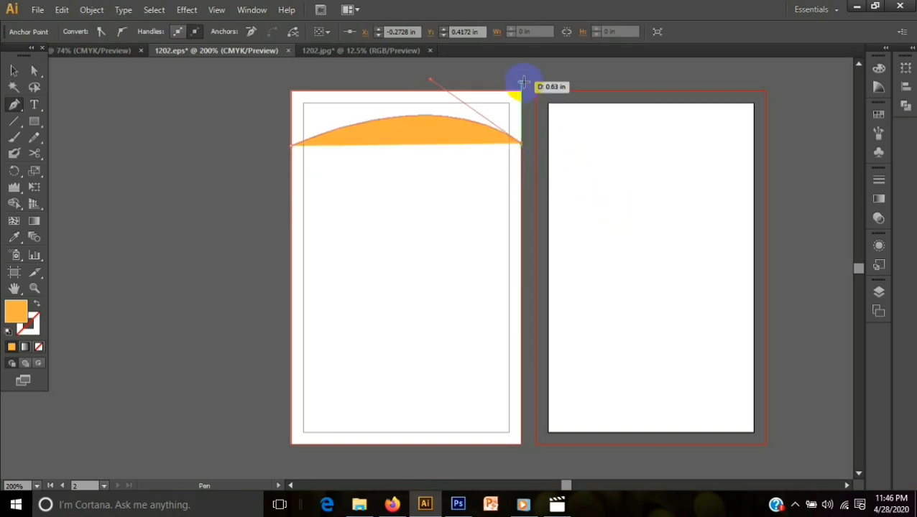
left_click(521, 91)
left_click_drag(521, 91, 290, 91)
left_click_drag(290, 91, 292, 147)
left_click(11, 71)
left_click(194, 201)
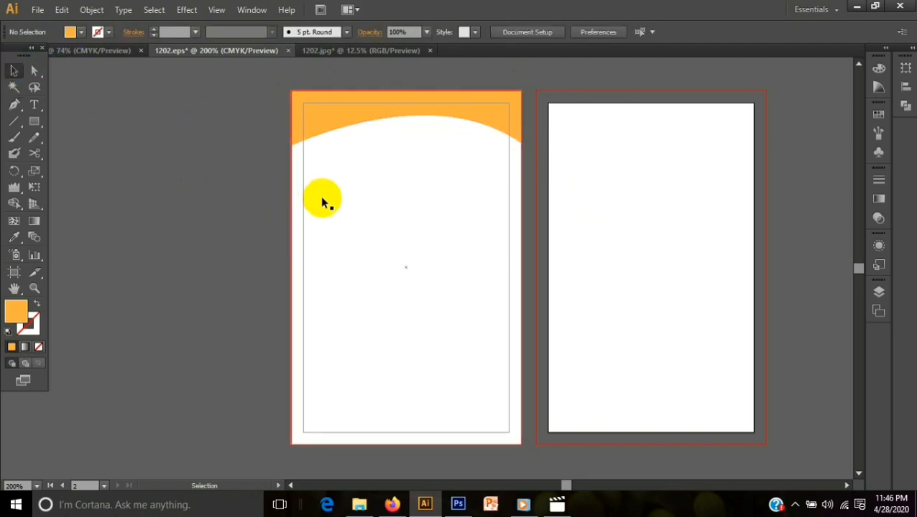
- Duplicate the orange header shape slightly lower and fill the copy with green
left_click(343, 123)
mouse_move(344, 113)
left_mouse_down()
mouse_move(345, 147)
mouse_move(343, 128)
left_mouse_up()
left_click(81, 31)
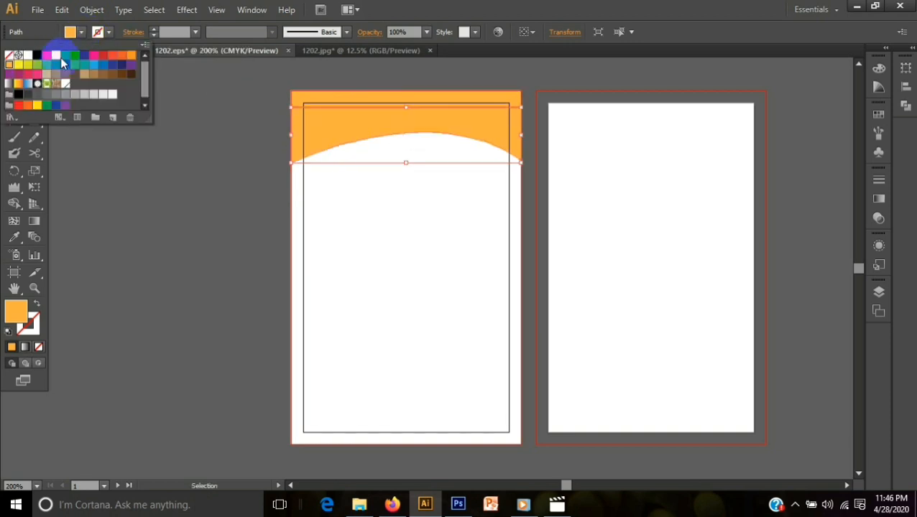
left_click(62, 58)
left_click(481, 10)
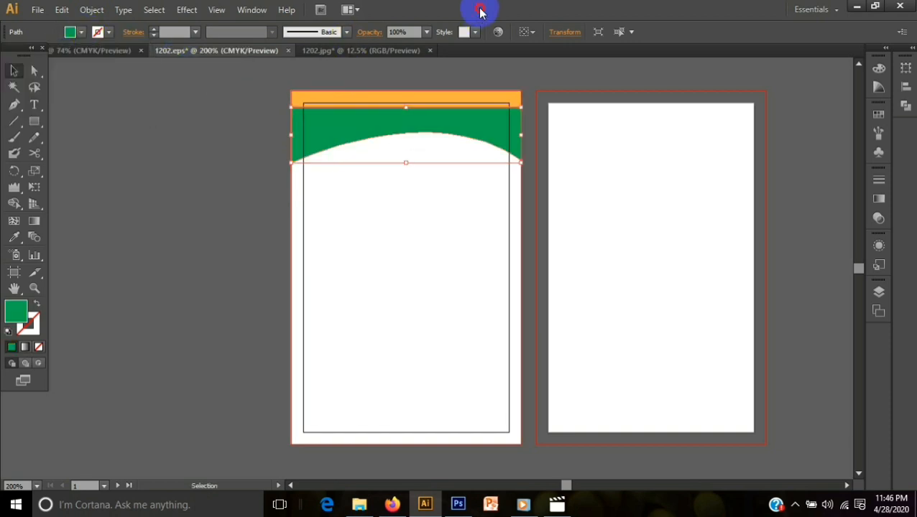
left_click(235, 129)
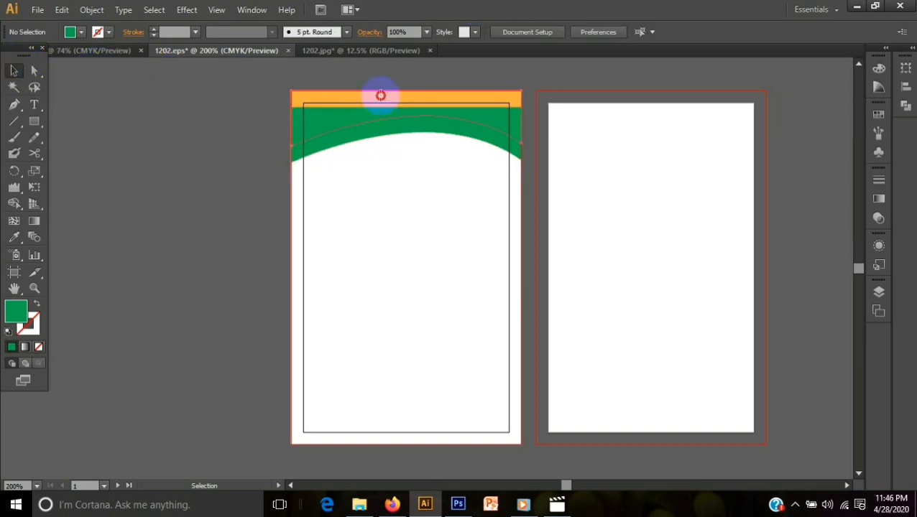
- Bring the orange header shape in front of the green copy
right_click(381, 95)
mouse_move(504, 287)
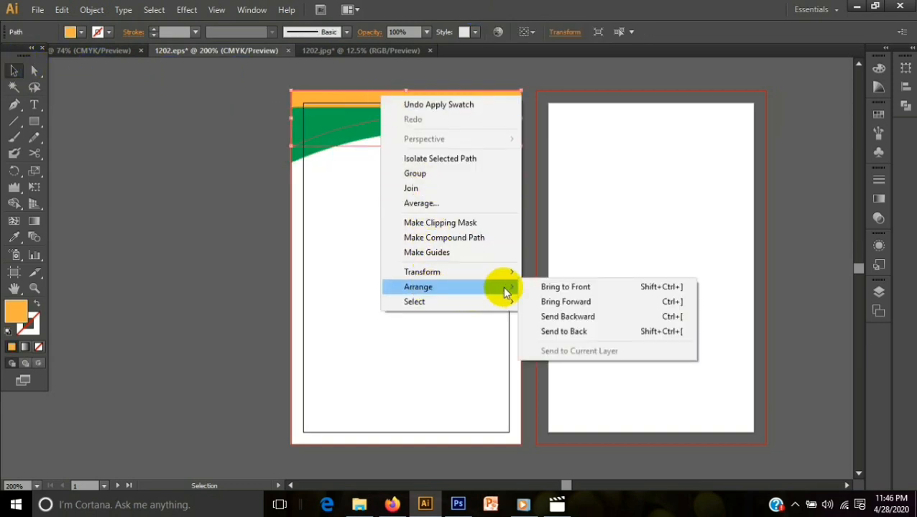
left_click(549, 284)
left_click(216, 235)
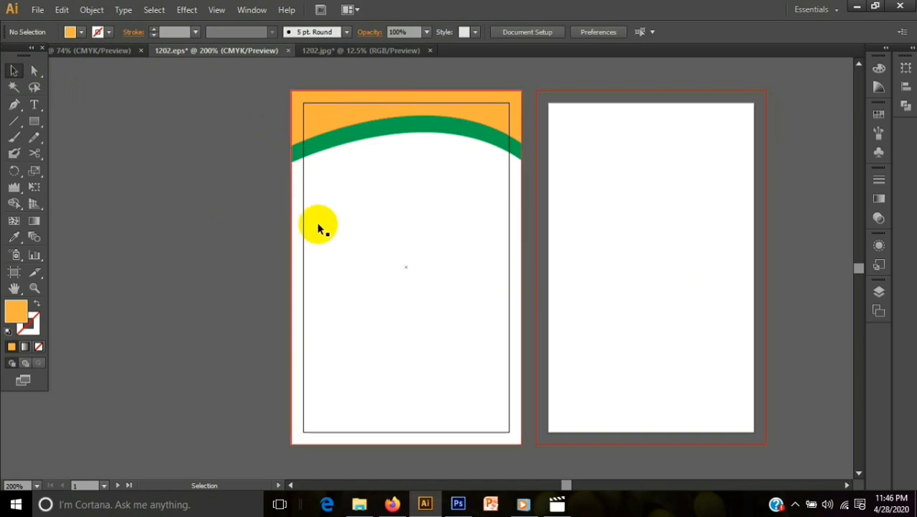
- Nudge the green shape upward so only a thin band shows beneath the orange header
left_click(364, 131)
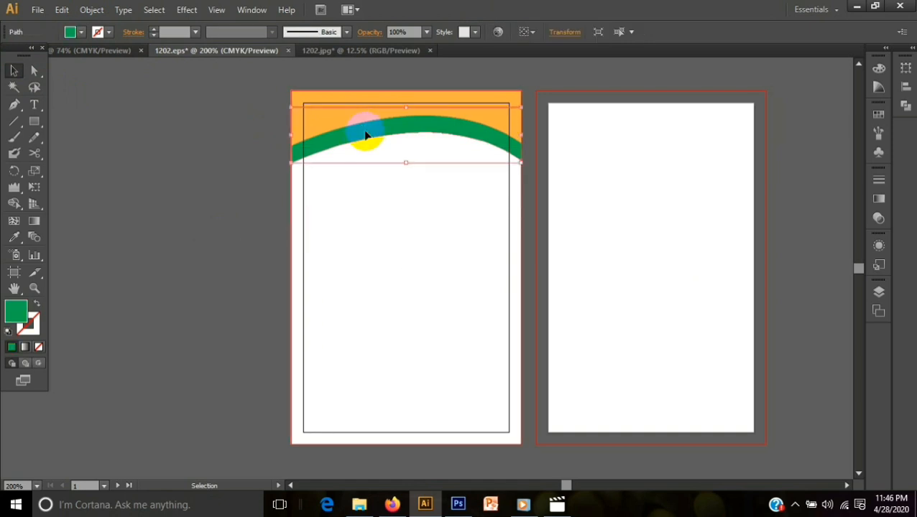
key("Up")
key("Up")
key("Up")
key("Up")
key("Up")
key("Up")
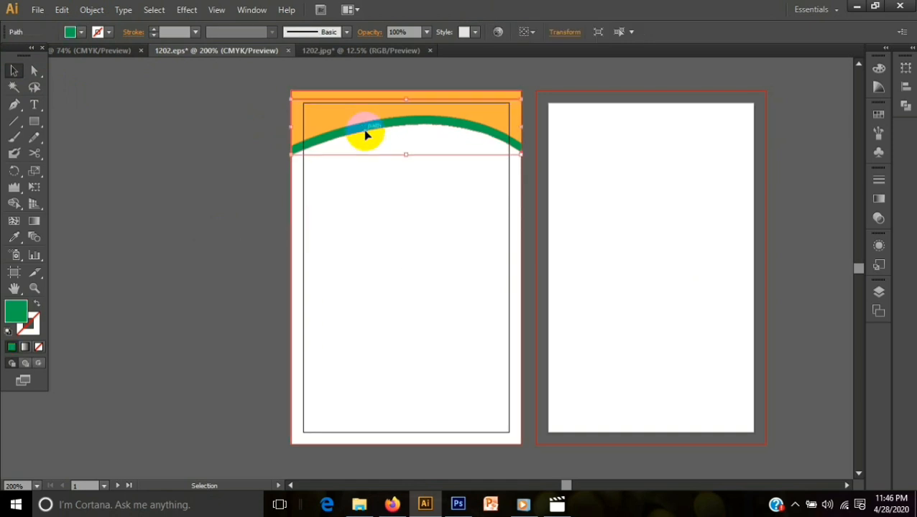
left_click(137, 268)
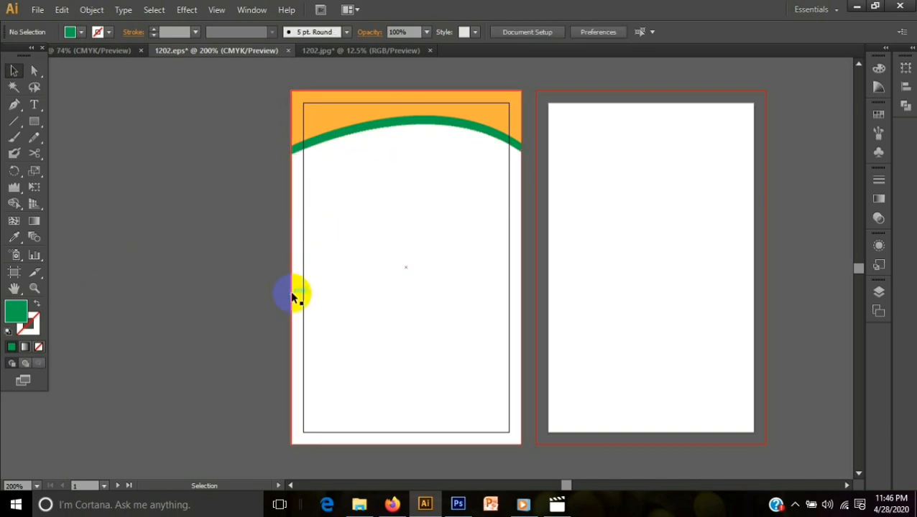
- Copy the orange and green header shapes to the bottom of the card and reflect the copy across the horizontal axis
left_click(388, 101)
left_click(385, 127, "shift")
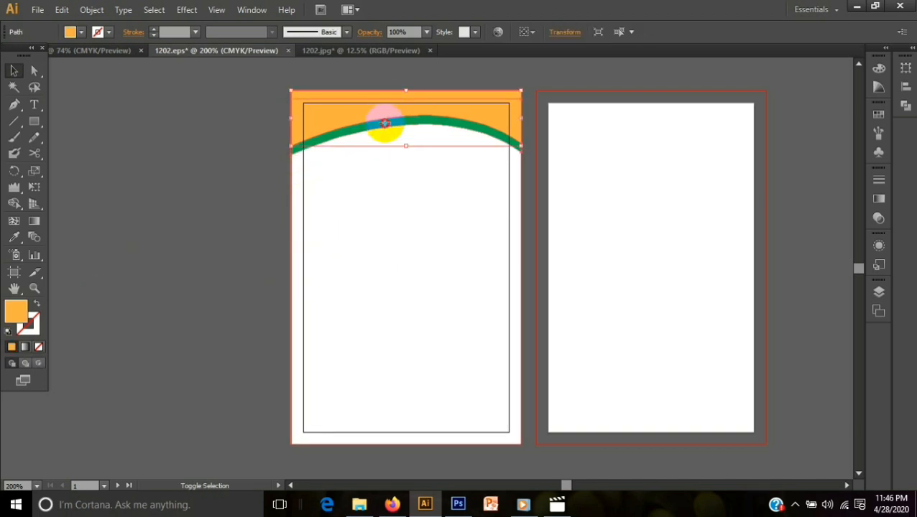
left_click_drag(380, 117, 381, 403)
right_click(381, 403)
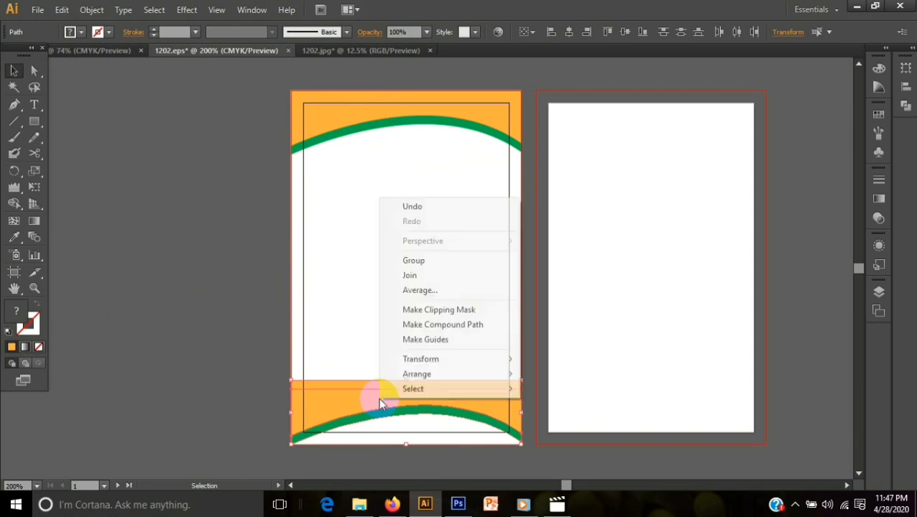
mouse_move(392, 359)
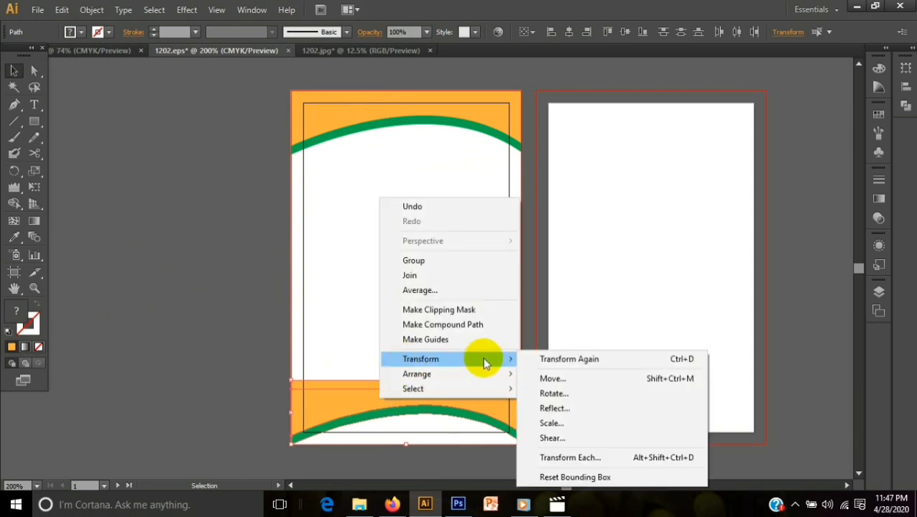
left_click(555, 408)
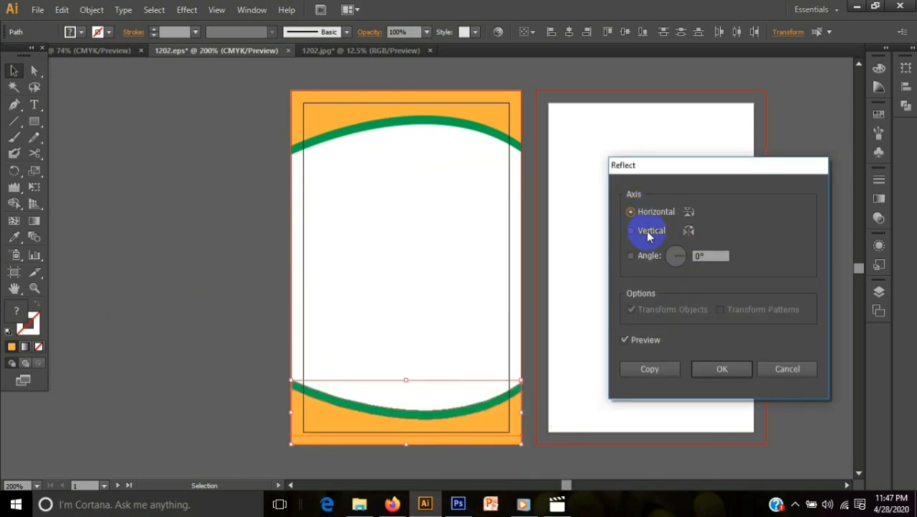
left_click(708, 370)
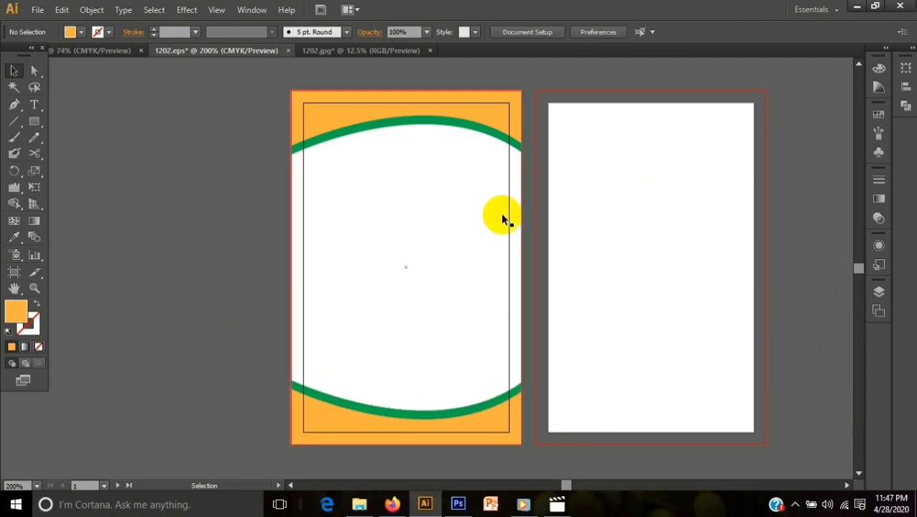
- Draw an orange circle with the Ellipse tool and move it to the middle of the header, overlapping the curved band
left_click_drag(34, 122, 85, 152)
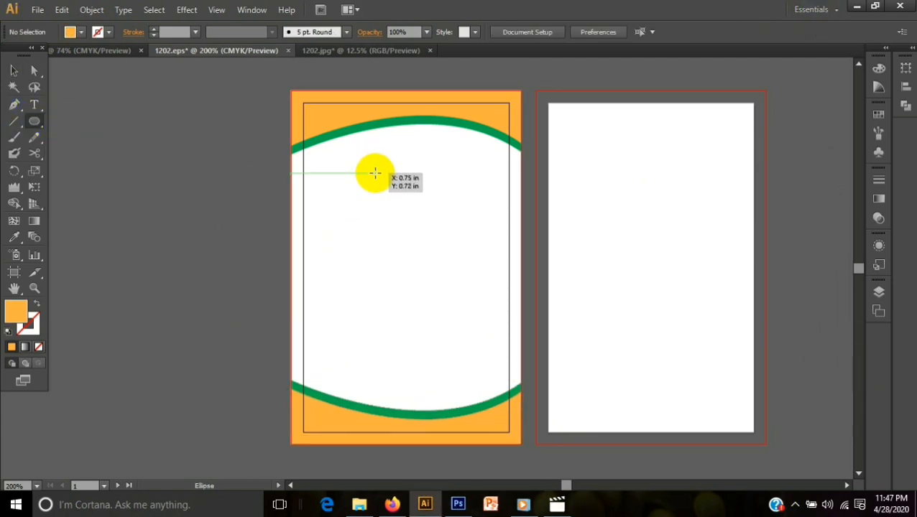
left_click_drag(366, 156, 456, 232)
left_click(15, 72)
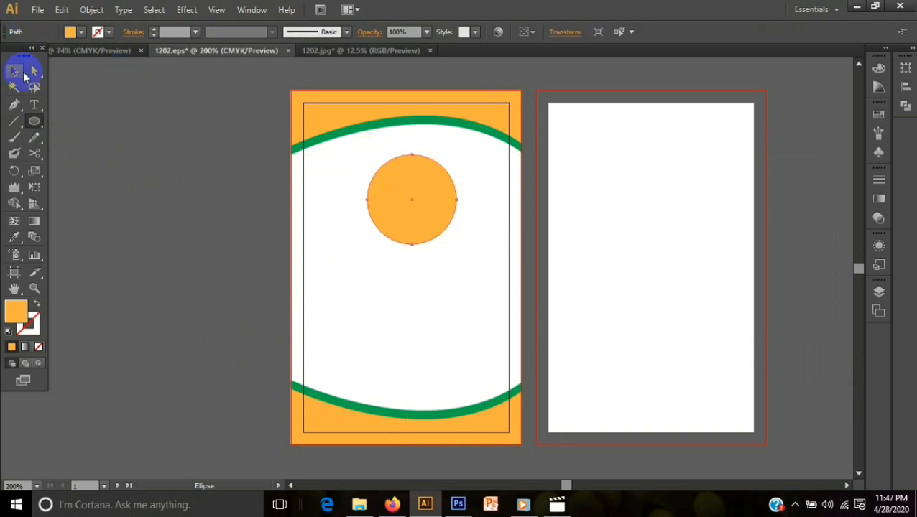
left_click(168, 193)
left_click_drag(412, 210, 414, 146)
left_click(422, 214)
left_click(424, 145)
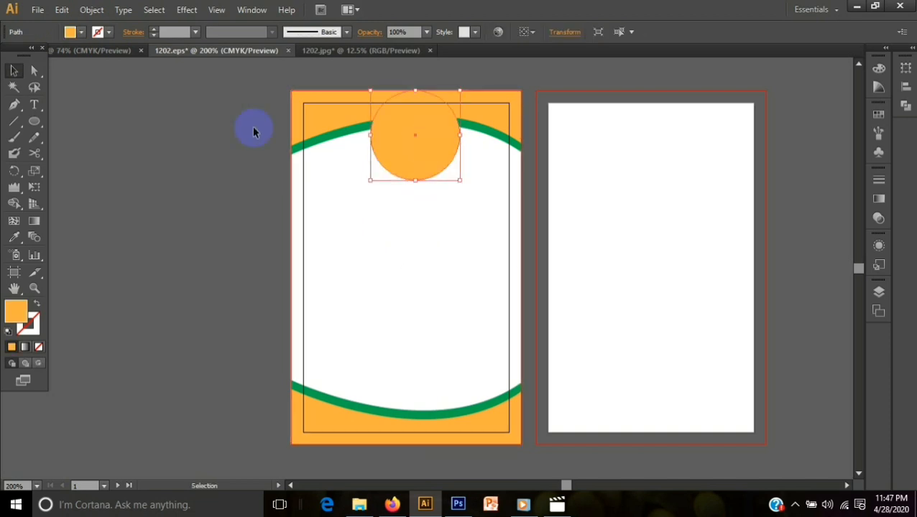
- Bring the circular portrait photo over from the other open document, scale it to about 0.89 in, and place it on the header circle
left_click(92, 50)
left_click_drag(206, 327, 246, 52)
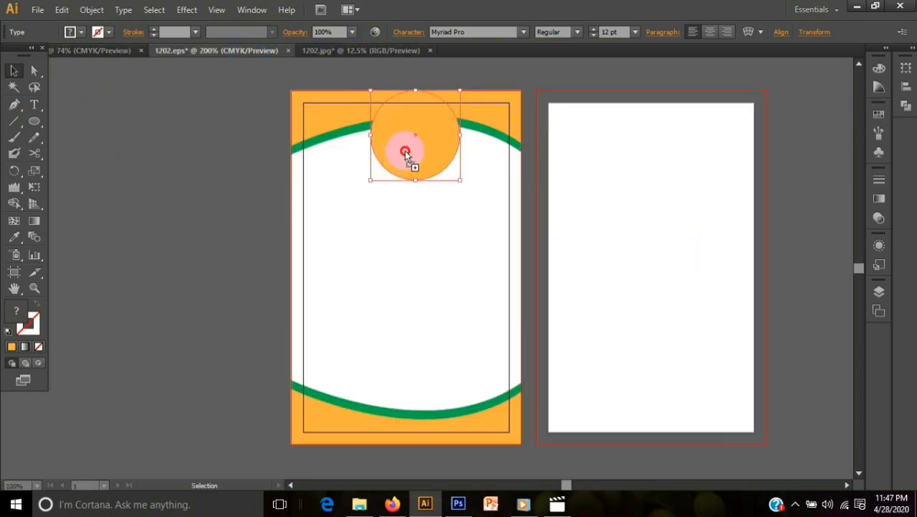
left_click_drag(405, 152, 446, 286)
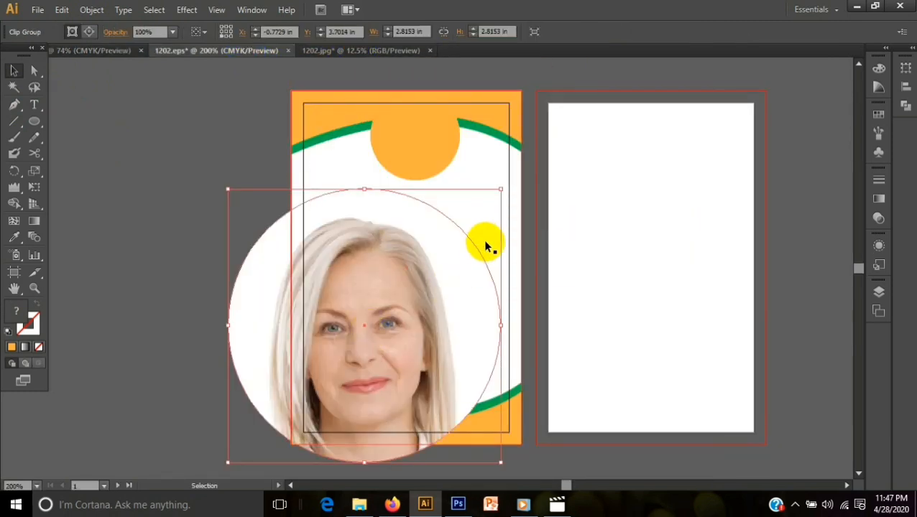
left_click_drag(501, 190, 365, 327)
left_click_drag(313, 370, 455, 251)
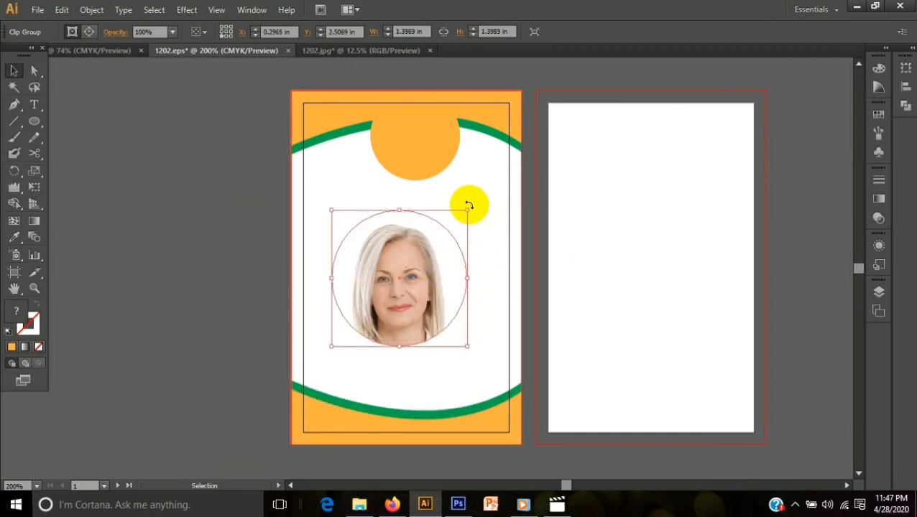
left_click_drag(467, 210, 419, 259)
left_click_drag(381, 296, 423, 120)
- Fill the circle behind the portrait with green
left_click(419, 182)
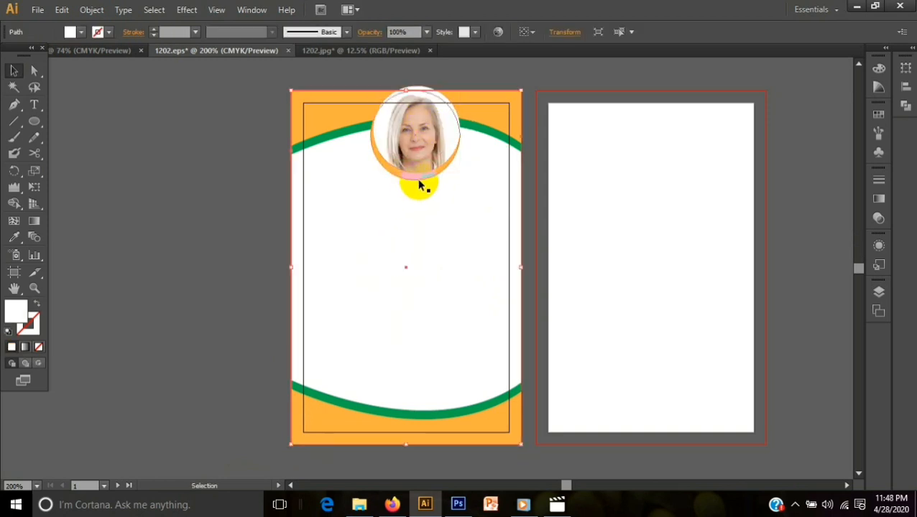
left_click(420, 176)
left_click(82, 31)
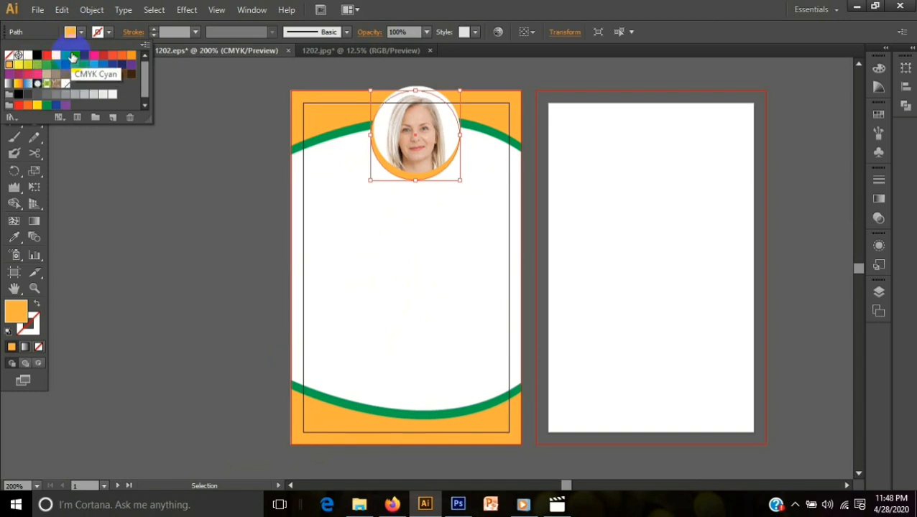
left_click(67, 57)
left_click(225, 198)
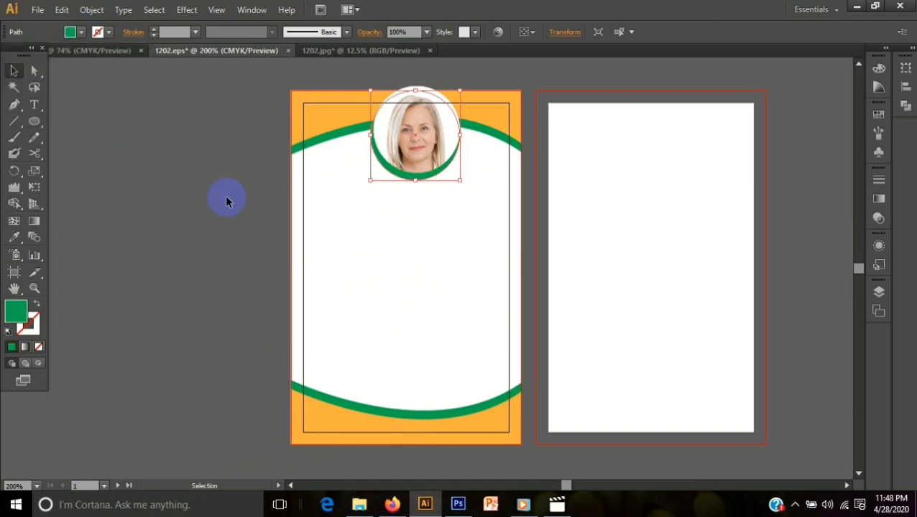
- Shrink the portrait slightly and center it within the green circle so an even ring surrounds it
left_click_drag(399, 135, 401, 153)
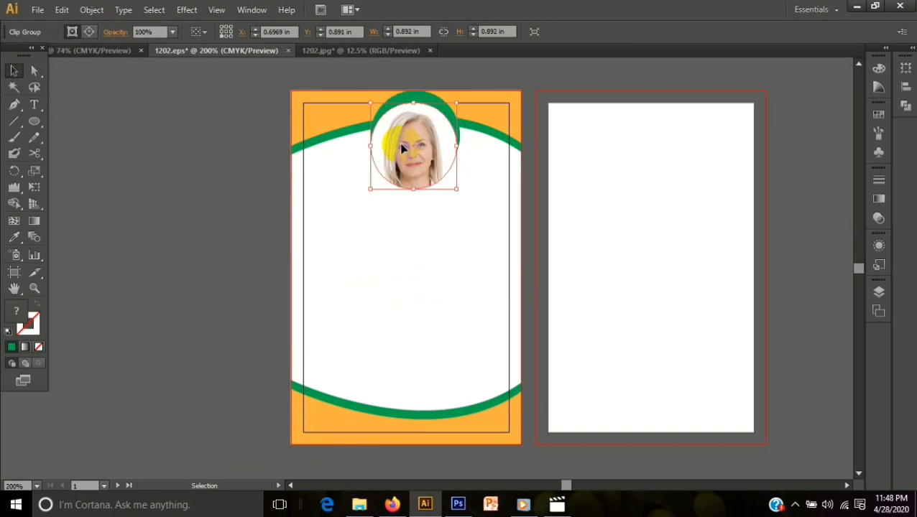
left_click_drag(457, 103, 443, 116)
left_click_drag(408, 152, 430, 121)
- Try to align the portrait and green circle with the white background by horizontal centers, and undo the alignment
left_click(429, 220)
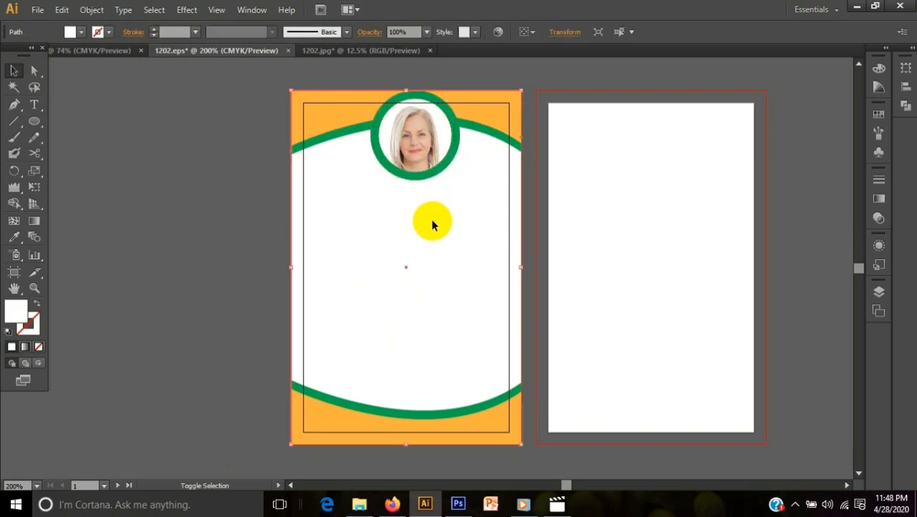
left_click(432, 170, "shift")
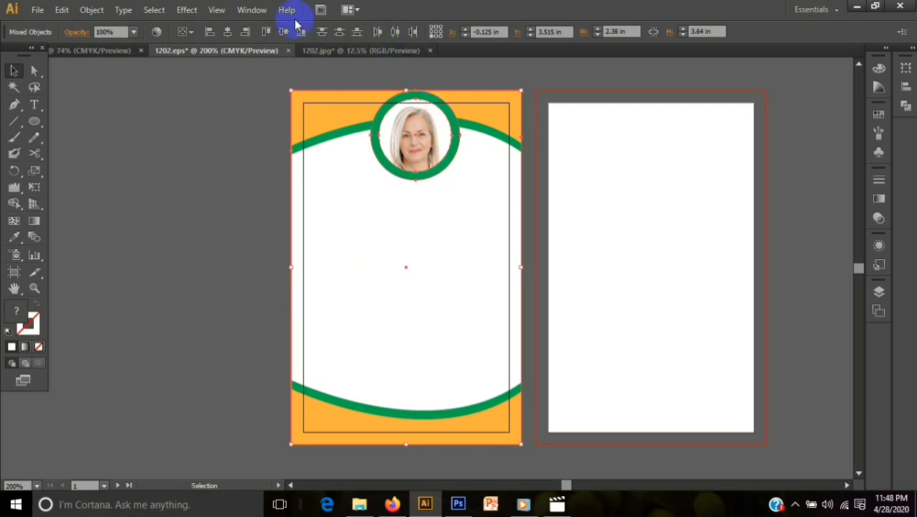
left_click(227, 32)
left_click(197, 155)
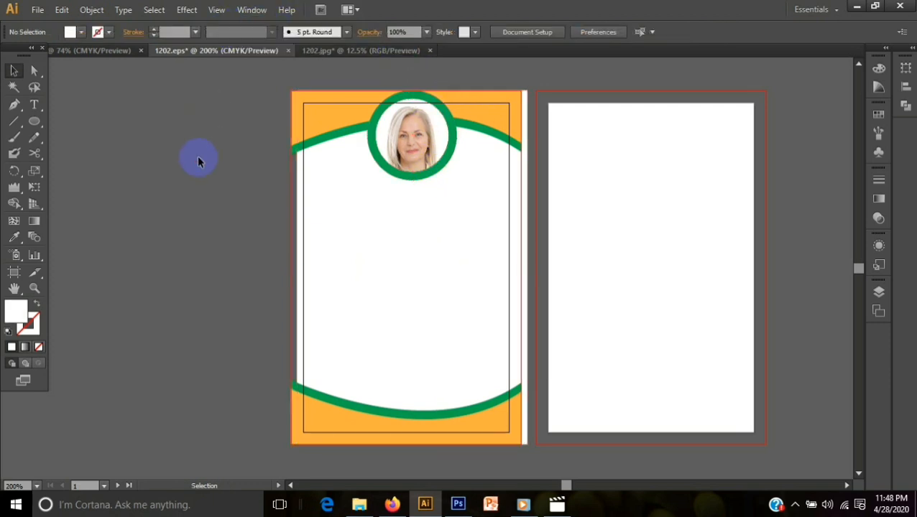
key("ctrl+z")
key("ctrl+z")
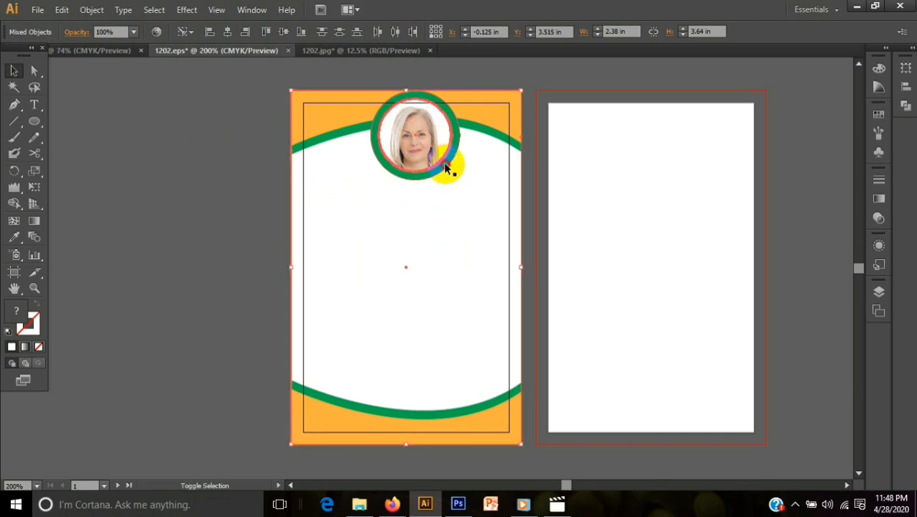
- Try vertical center and right-edge alignment of the portrait with the background, undoing each attempt
left_click(283, 31)
key("ctrl+z")
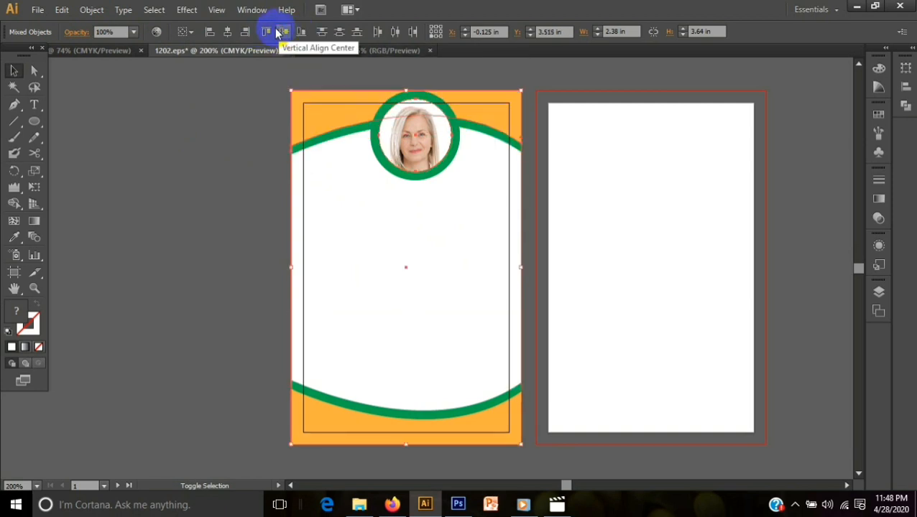
left_click(242, 33)
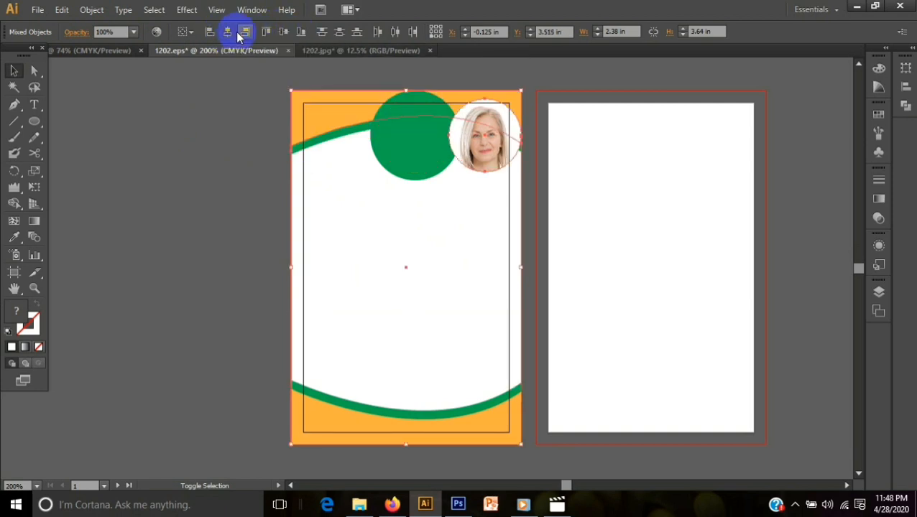
key("ctrl+z")
left_click(88, 180)
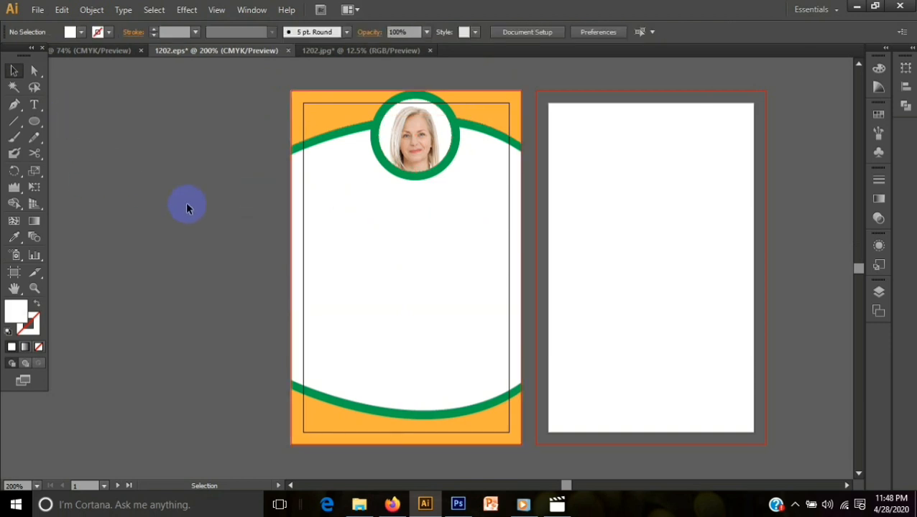
- Add the cardholder's name in capitals on the white area below the portrait and set its font size to 12 pt
left_click(34, 105)
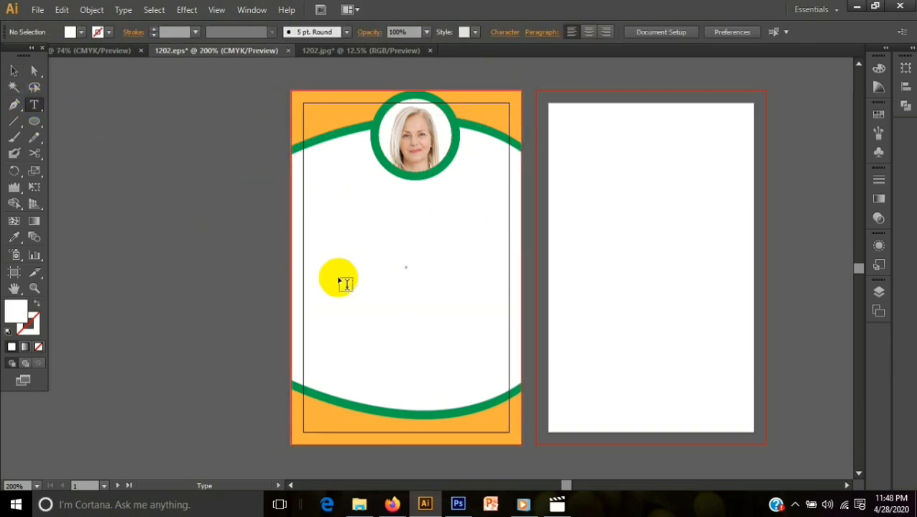
left_click(355, 239)
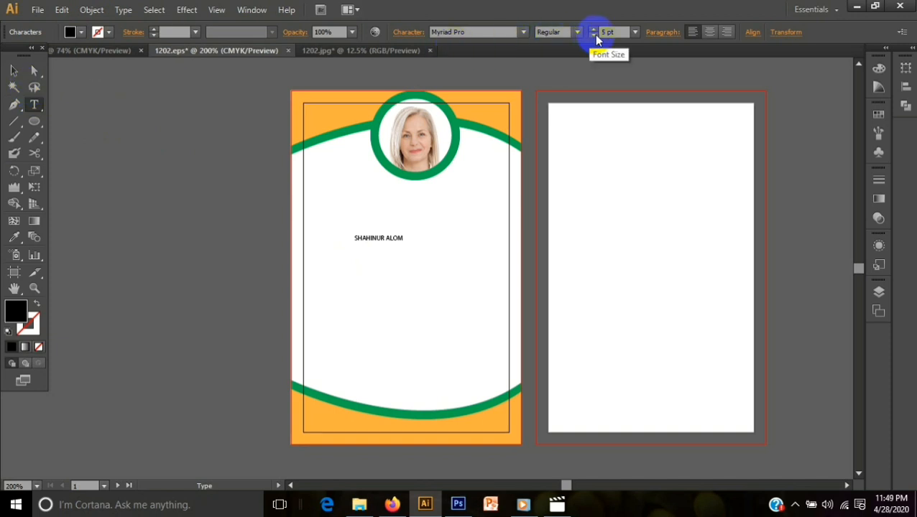
left_click(636, 33)
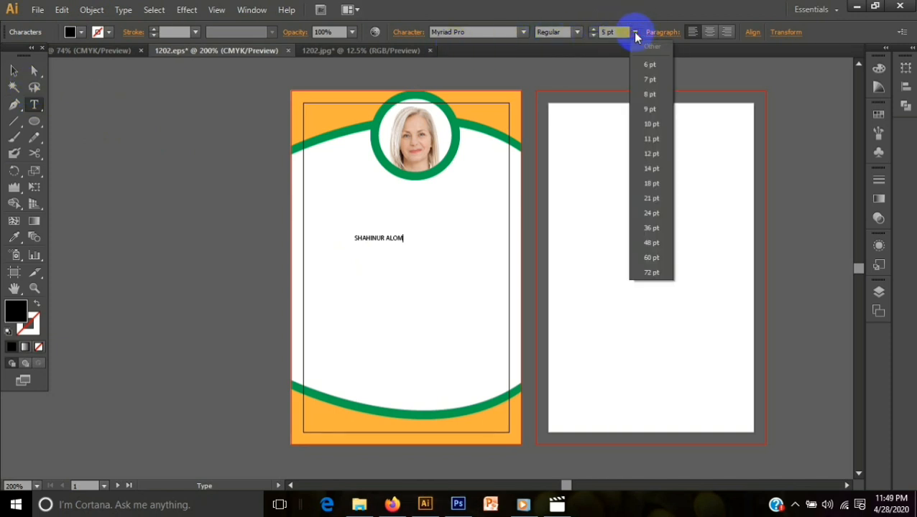
left_click(655, 152)
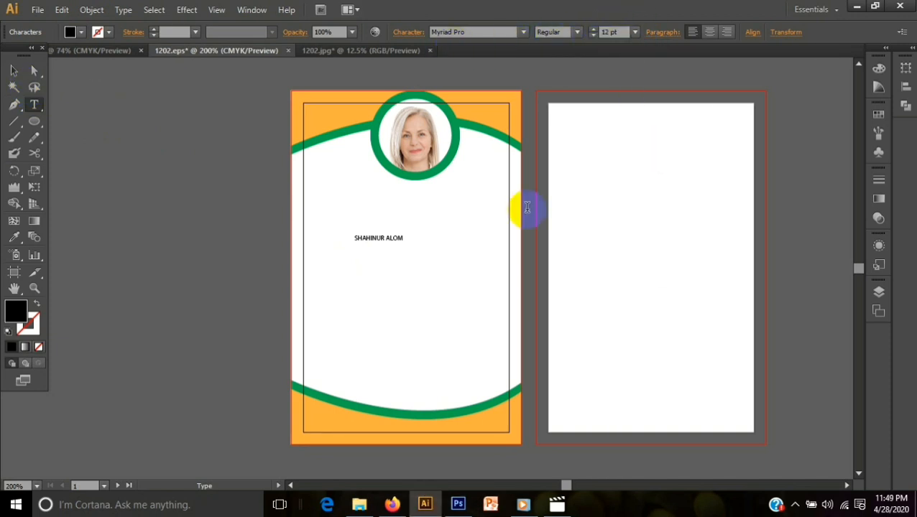
left_click_drag(354, 235, 483, 244)
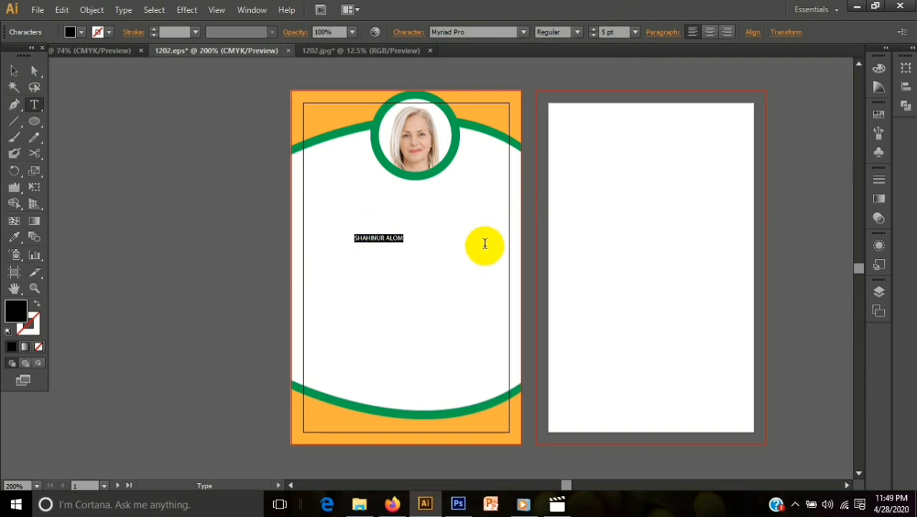
left_click(636, 33)
left_click(651, 153)
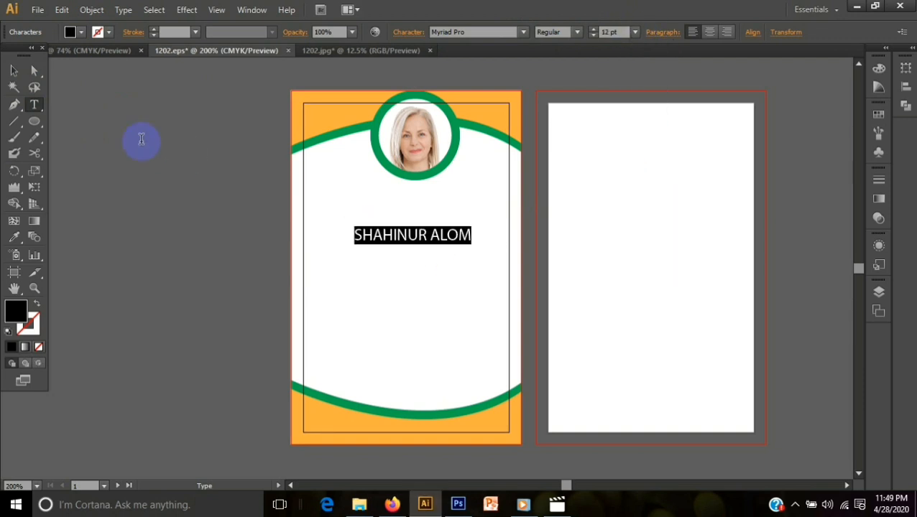
- Move the name text up so it sits directly beneath the portrait circle
left_click(14, 71)
left_click(365, 305)
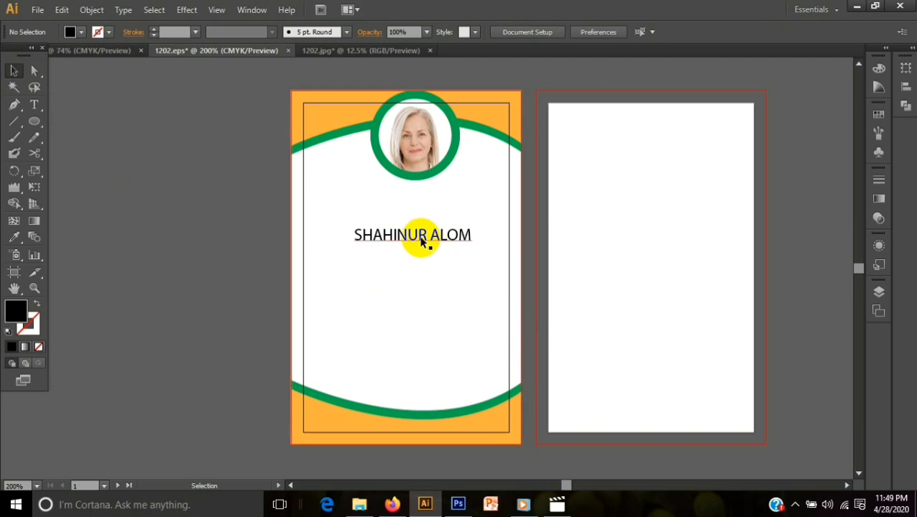
left_click_drag(419, 237, 415, 203)
left_click(409, 266)
left_click(151, 242)
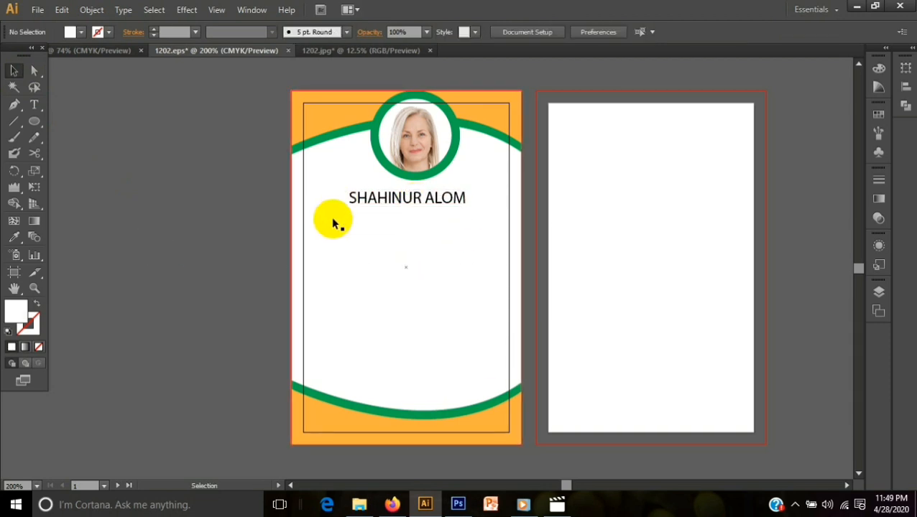
- Enlarge the portrait slightly from its center so the green ring around it becomes thinner
left_click(400, 170)
left_click(420, 160)
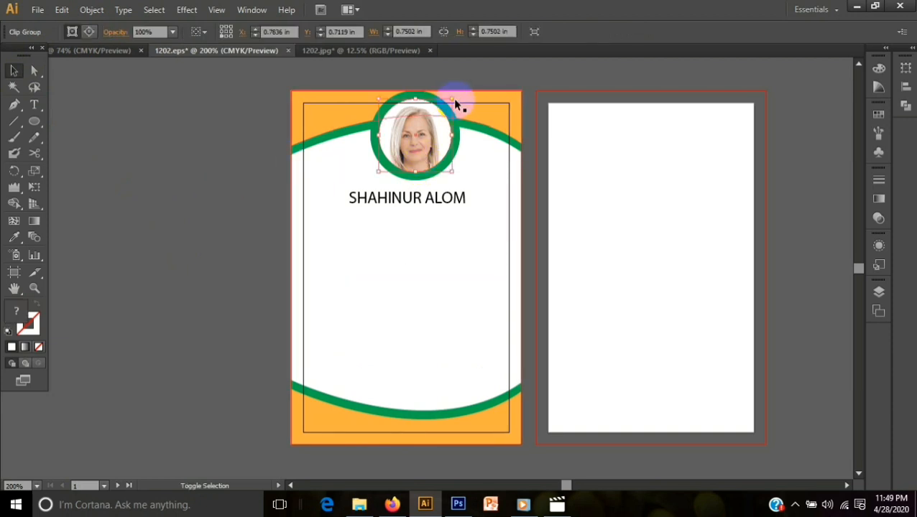
left_click_drag(452, 100, 436, 123)
left_click(483, 249)
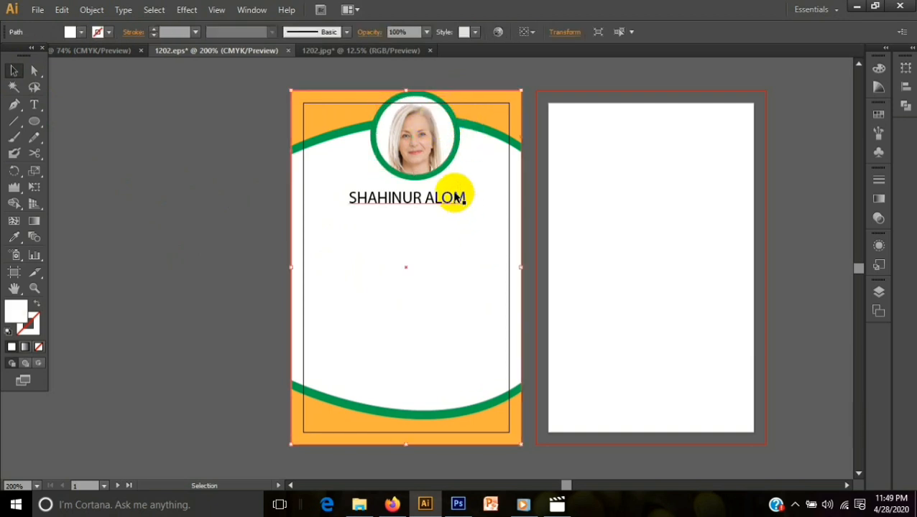
left_click(204, 251)
- Recolor the name text with the orange of the card's curved bands
left_click(364, 206)
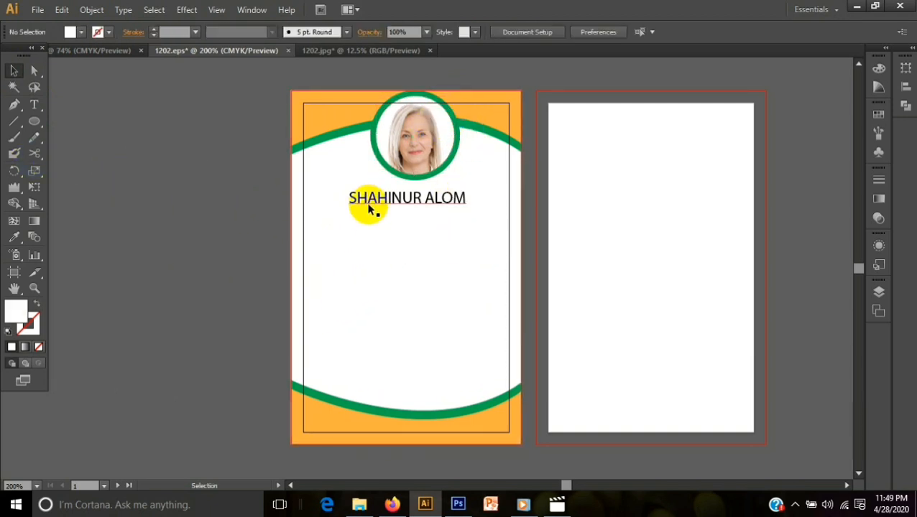
left_click(82, 33)
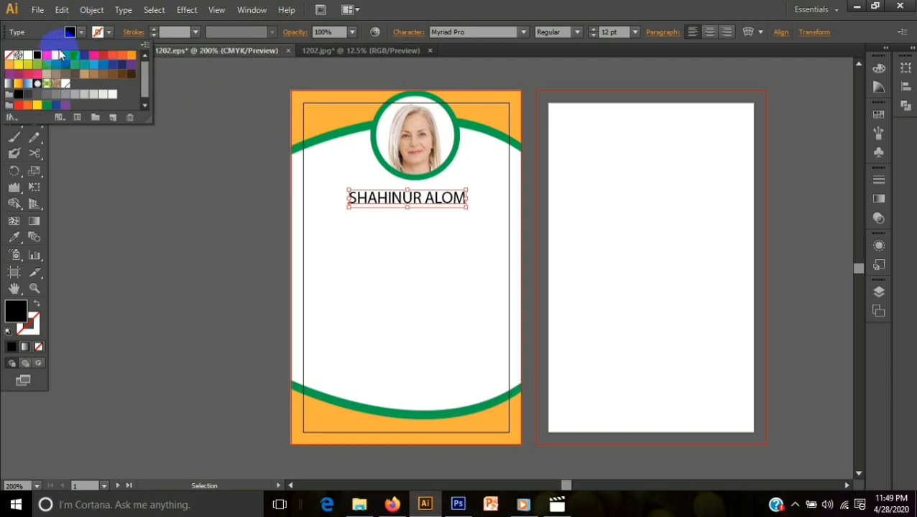
left_click(13, 68)
left_click(131, 242)
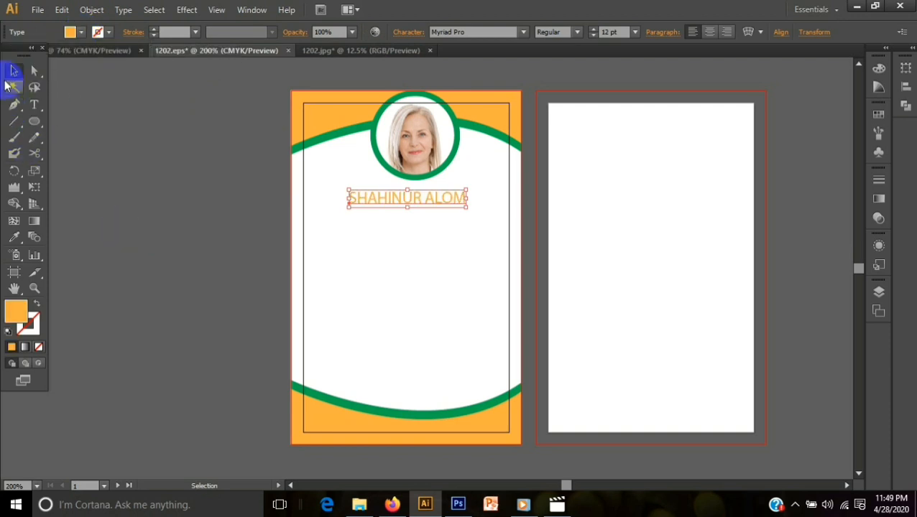
left_click(133, 204)
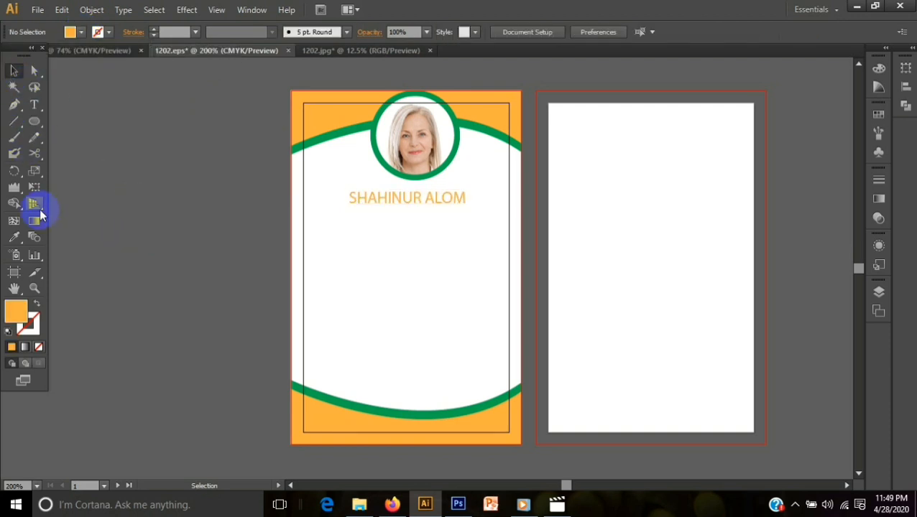
- Add the text GRAPHIC DESIGNER in the middle of the card and set its font size to 7 pt
left_click(38, 105)
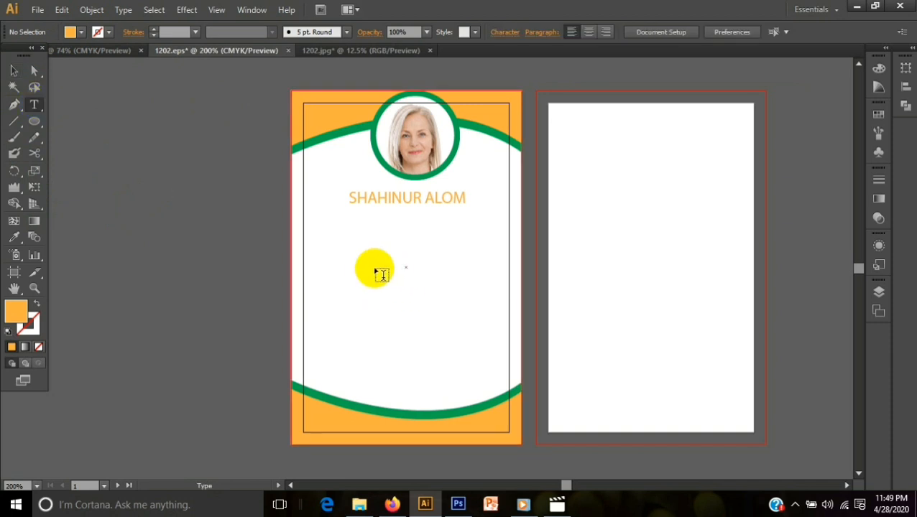
left_click(374, 264)
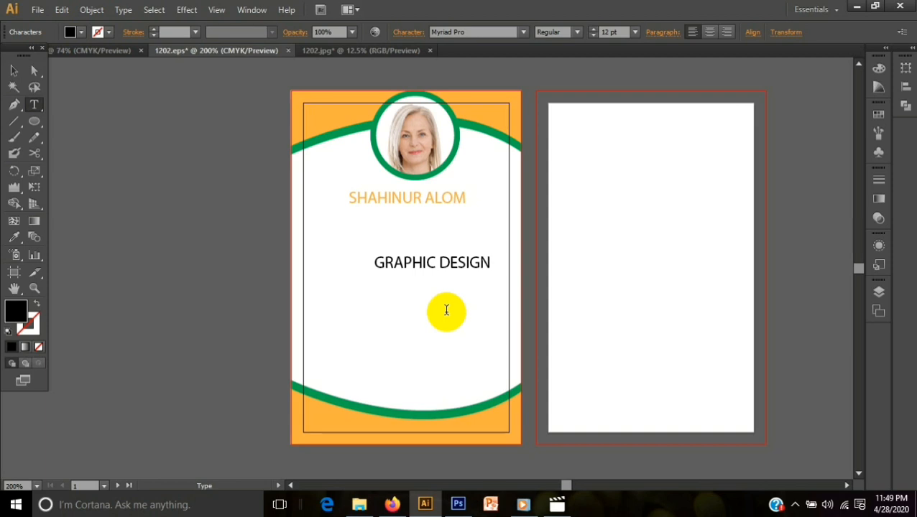
left_click_drag(375, 258, 549, 297)
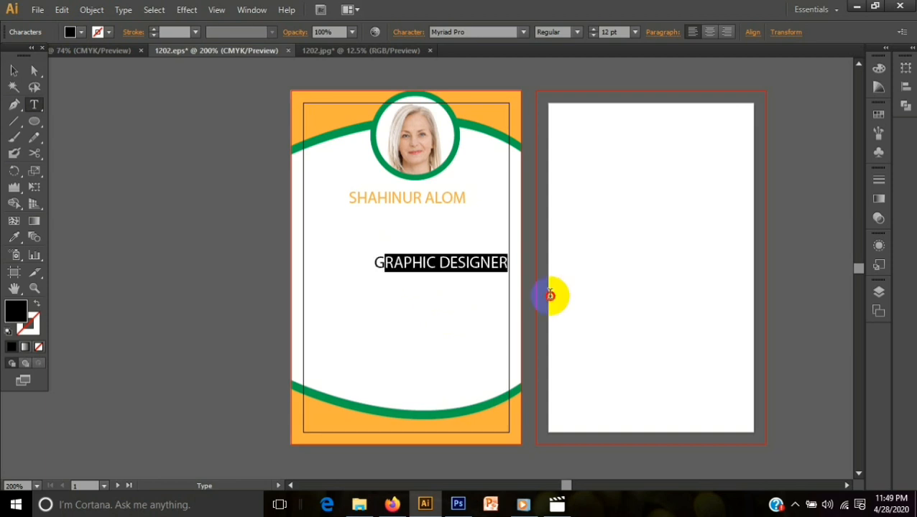
left_click(372, 257)
left_click_drag(372, 257, 548, 280)
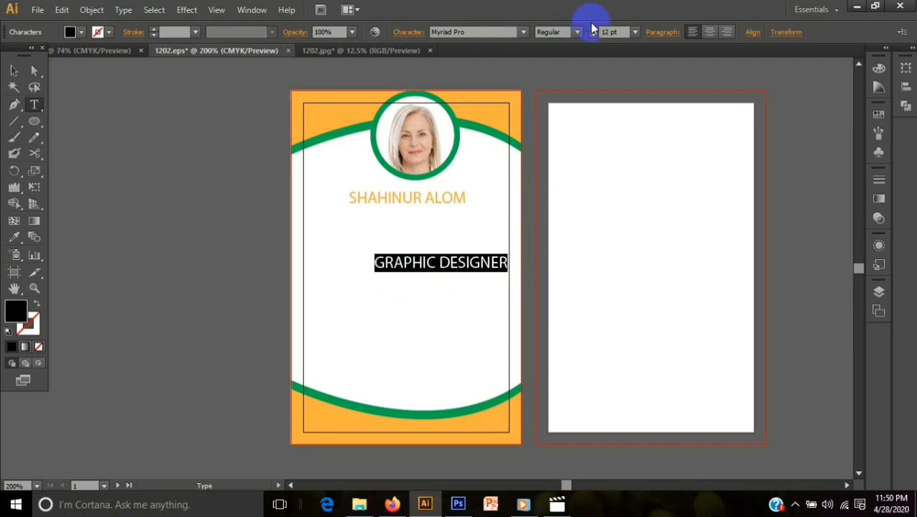
left_click(635, 32)
left_click(664, 110)
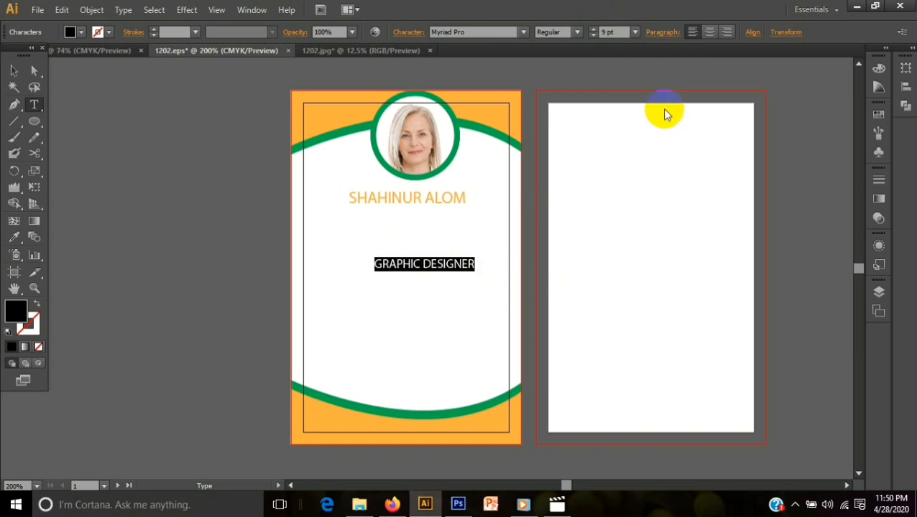
left_click(635, 32)
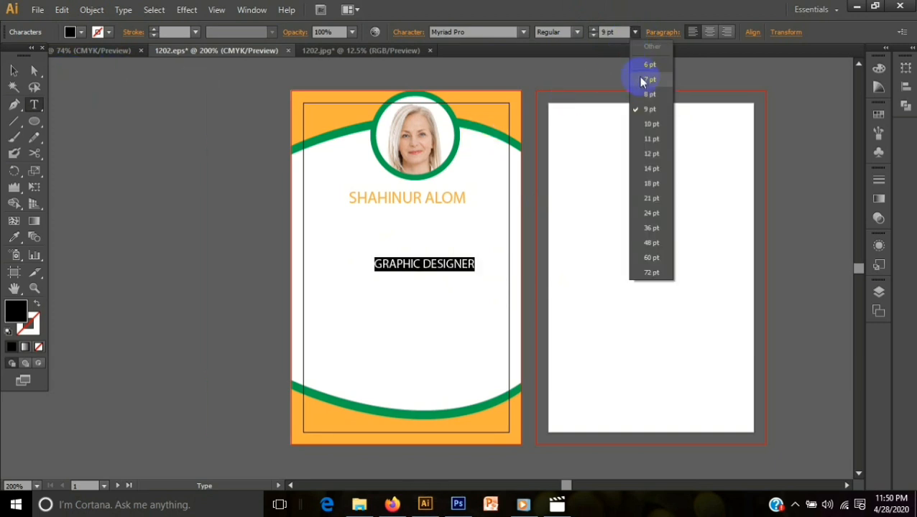
left_click(641, 78)
left_click(14, 70)
- Move the GRAPHIC DESIGNER text up directly beneath the name, undoing the accidental shift of the white background
left_click(375, 282)
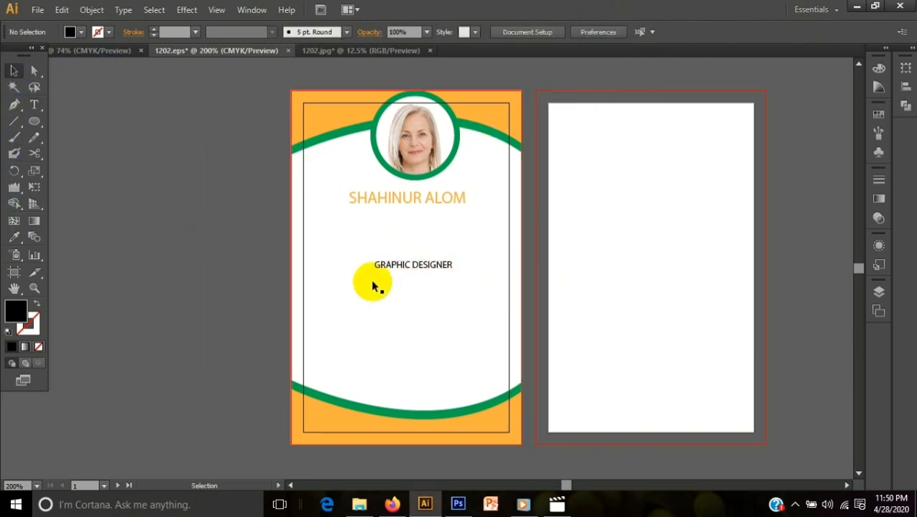
left_click_drag(387, 267, 394, 233)
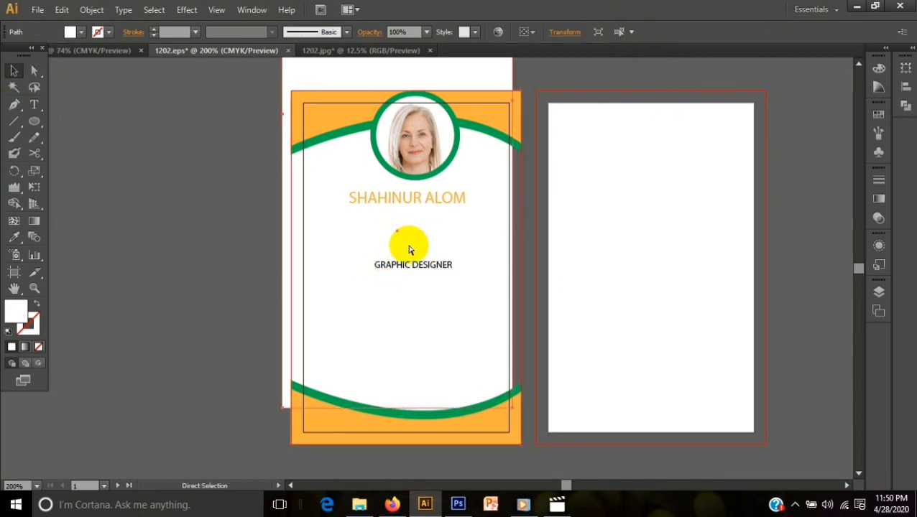
key("ctrl+z")
left_click(220, 313)
left_click_drag(432, 266, 424, 216)
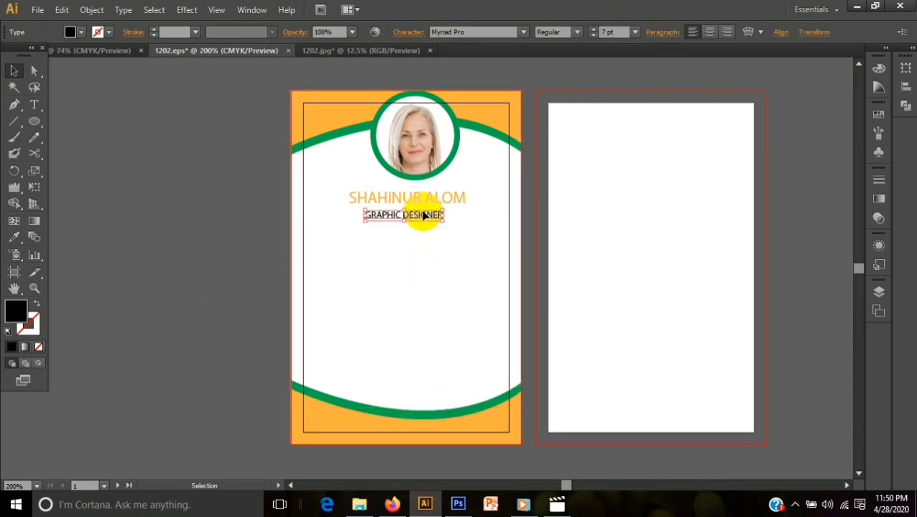
- Fill the GRAPHIC DESIGNER text with light blue
left_click(70, 32)
left_click(71, 56)
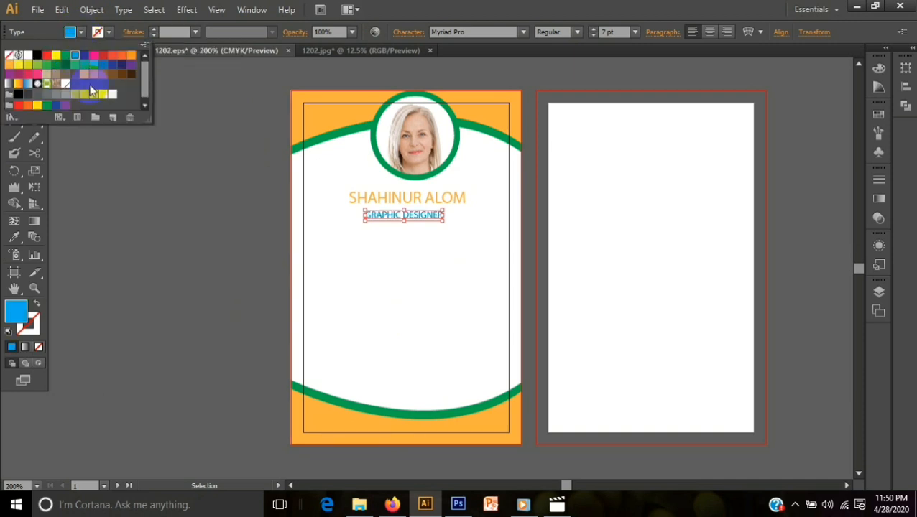
left_click(109, 166)
left_click(84, 138)
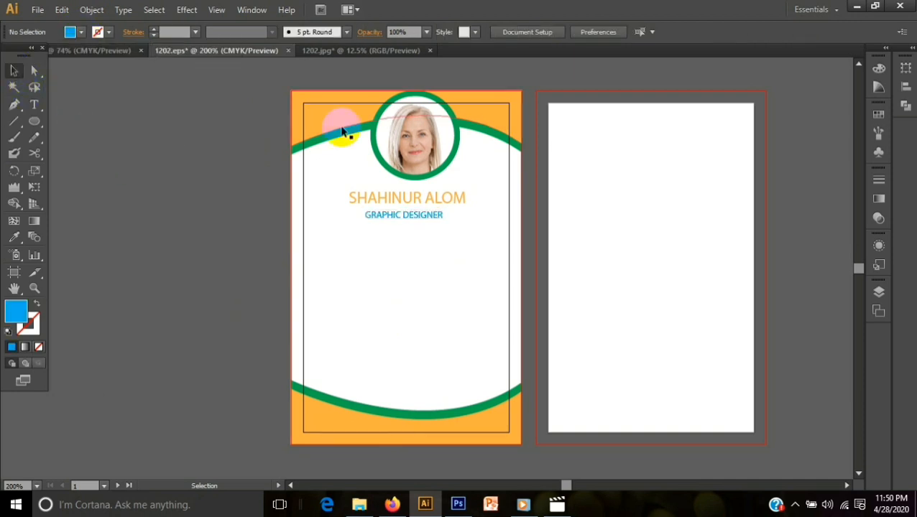
- Recolor the GRAPHIC DESIGNER text with the green of the card's curved bands
left_click(386, 217)
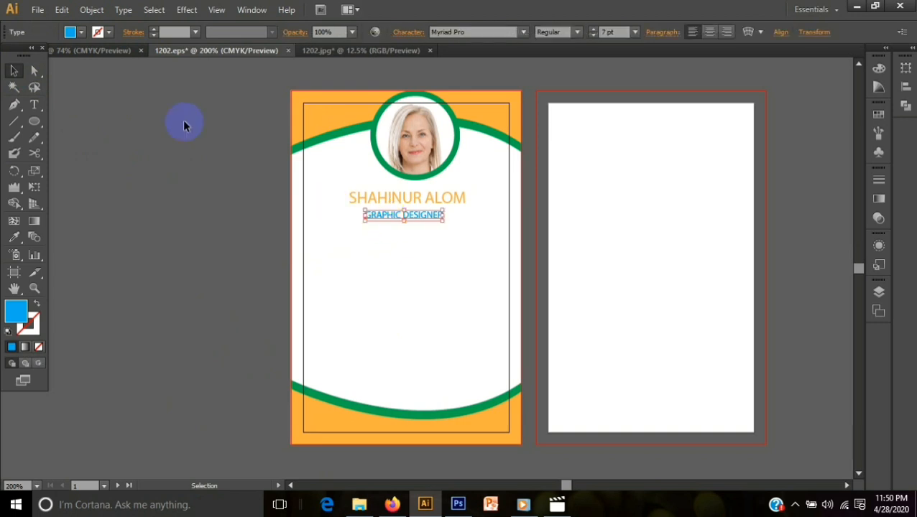
left_click(72, 32)
left_click(15, 71)
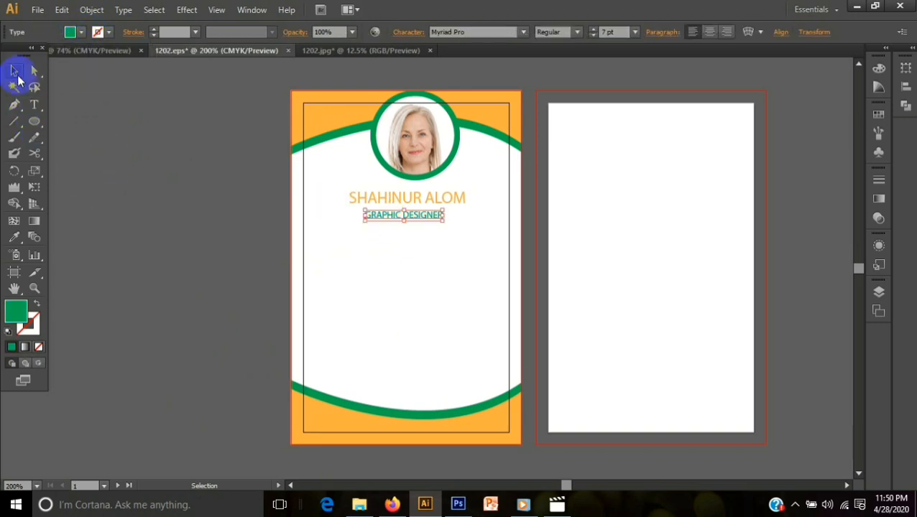
left_click(314, 256)
- Align the name, the job title and the portrait with its green circle by their horizontal centers
left_click(420, 202)
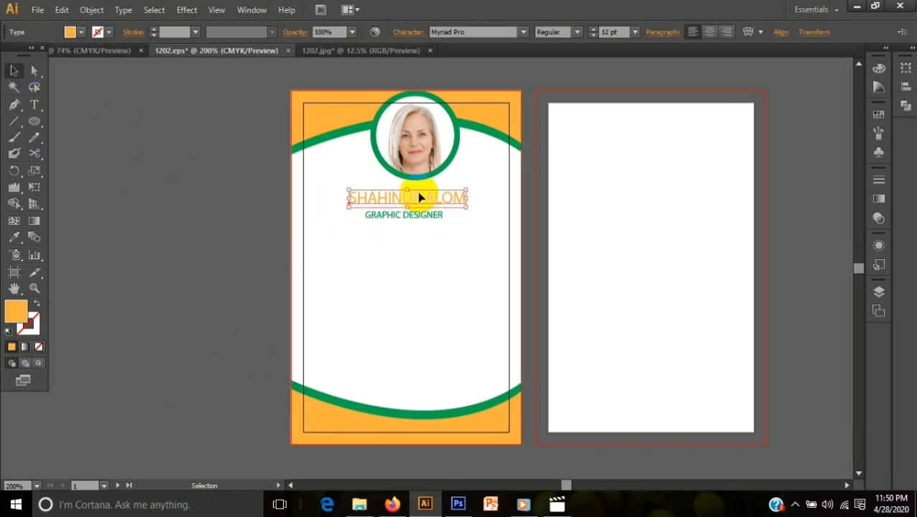
left_click(415, 214, "shift")
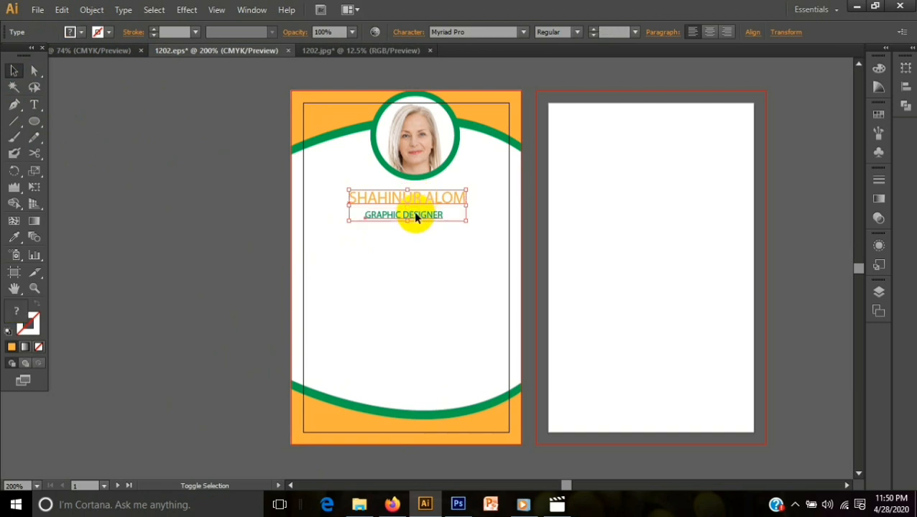
left_click(710, 31)
left_click(691, 33)
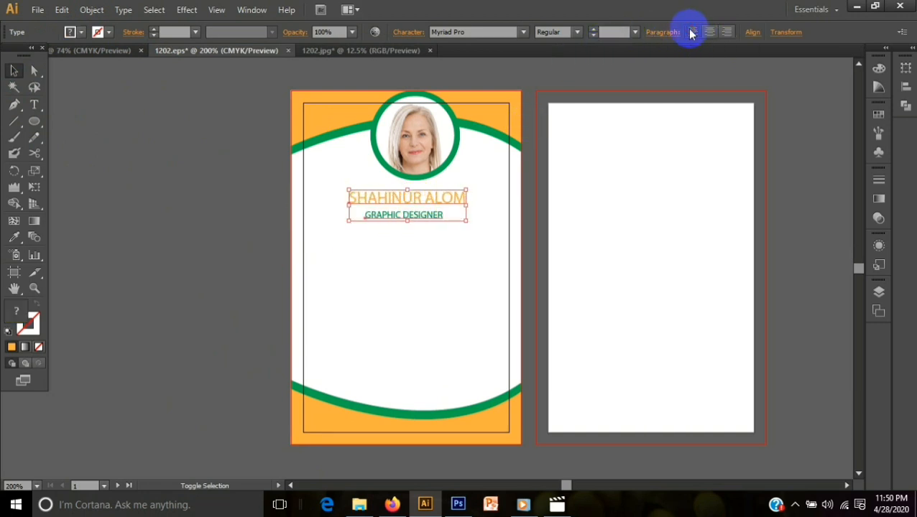
left_click(421, 178, "shift")
left_click(422, 178, "shift")
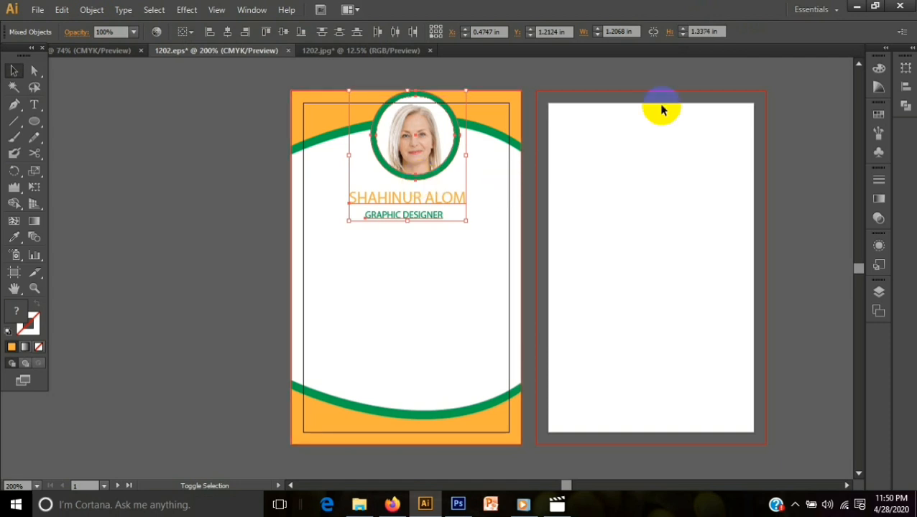
left_click(226, 34)
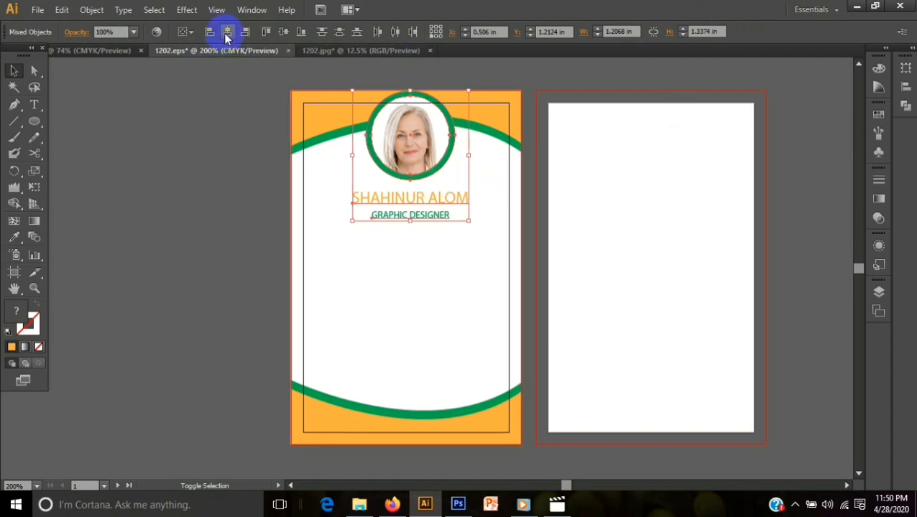
- Add the upper orange shape and the green curved band to the selection, aligning everything by horizontal centers after each addition
left_click(490, 119, "shift")
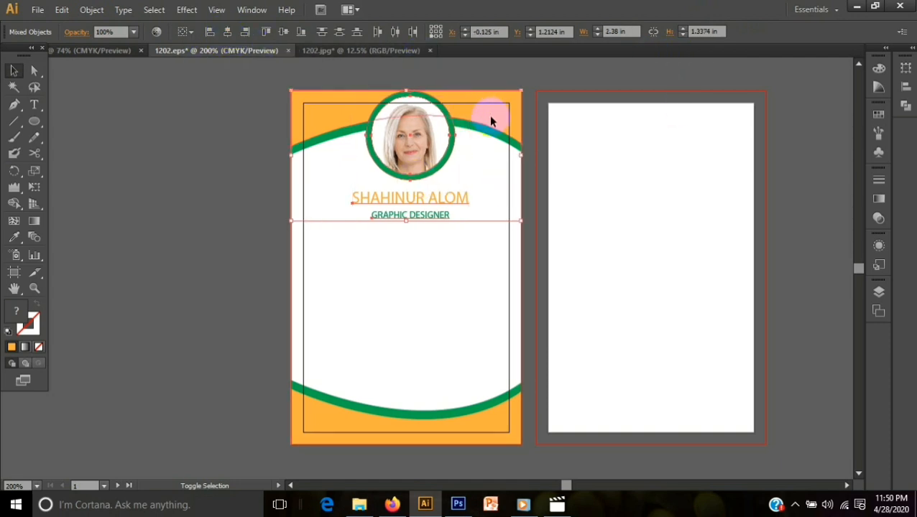
left_click(228, 33)
left_click(324, 135, "shift")
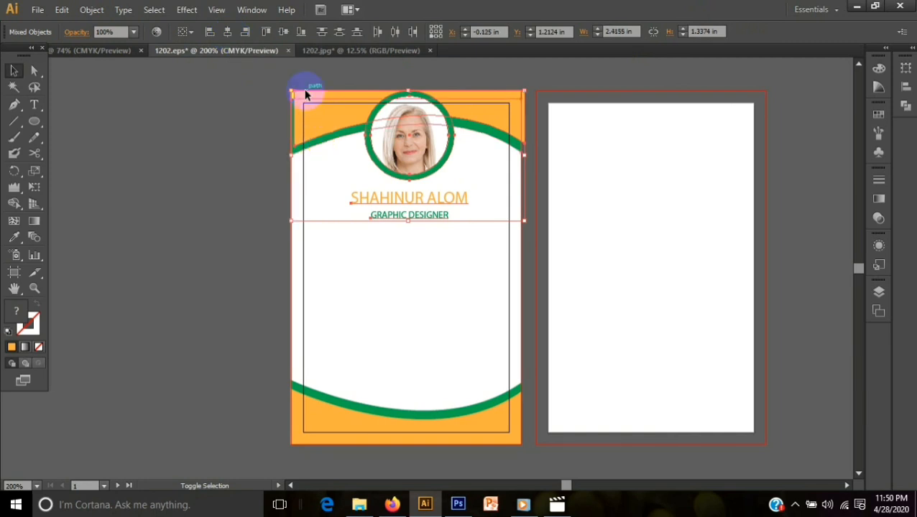
left_click(229, 33)
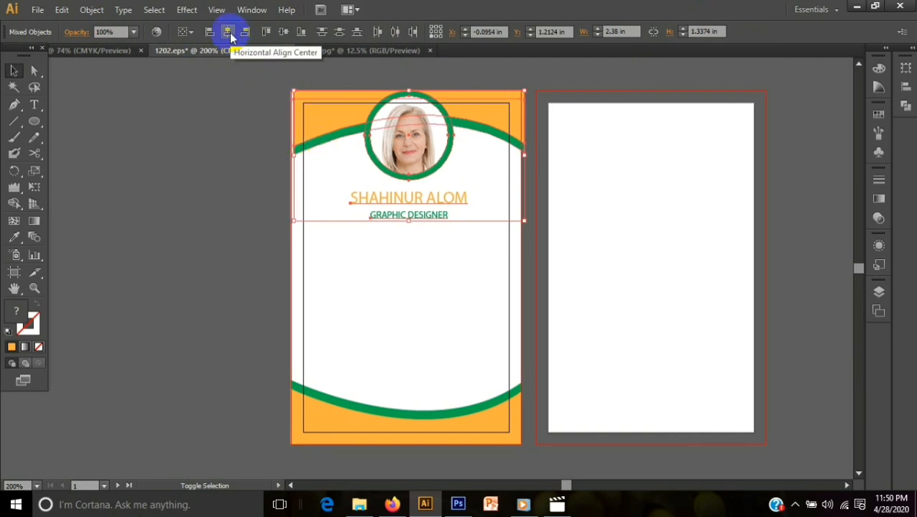
left_click(283, 35)
key("ctrl+z")
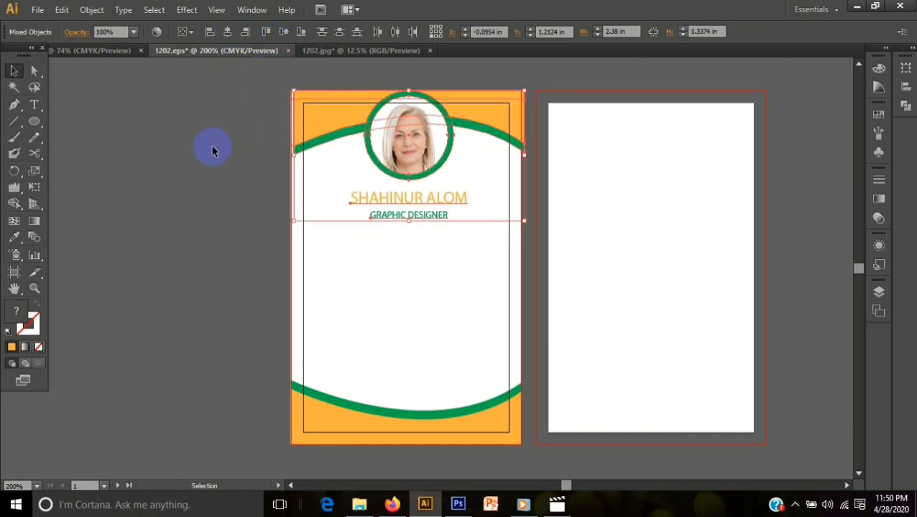
left_click(212, 151)
- Stretch the upper orange shape so it reaches the left bleed edge of the card front
left_click(329, 120)
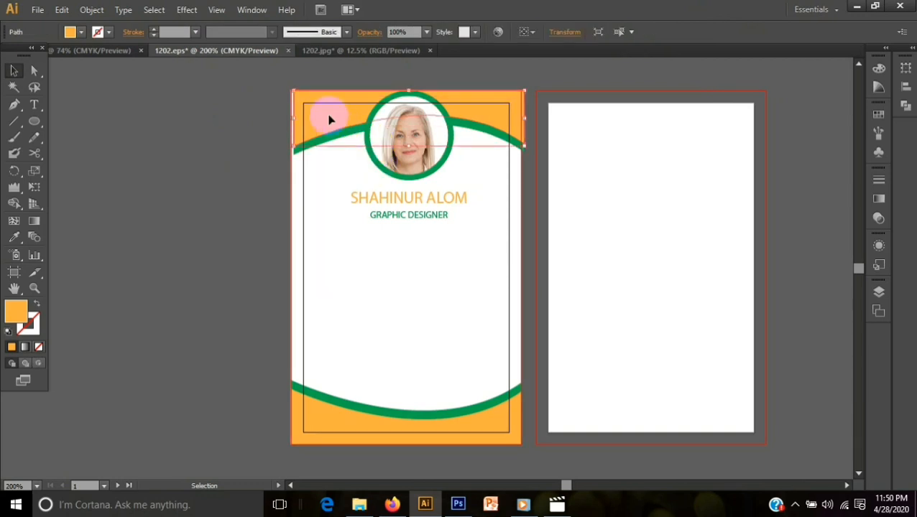
left_click_drag(295, 118, 287, 113)
left_click(222, 193)
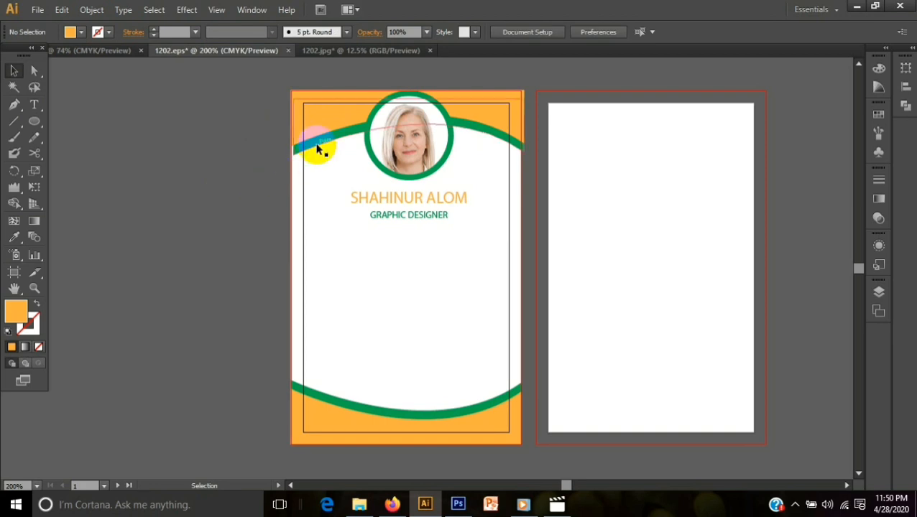
- Stretch the upper green curved band so its end reaches the left bleed edge of the card front
left_click(317, 152)
left_click_drag(296, 154, 285, 150)
left_click(273, 183)
left_click(313, 138)
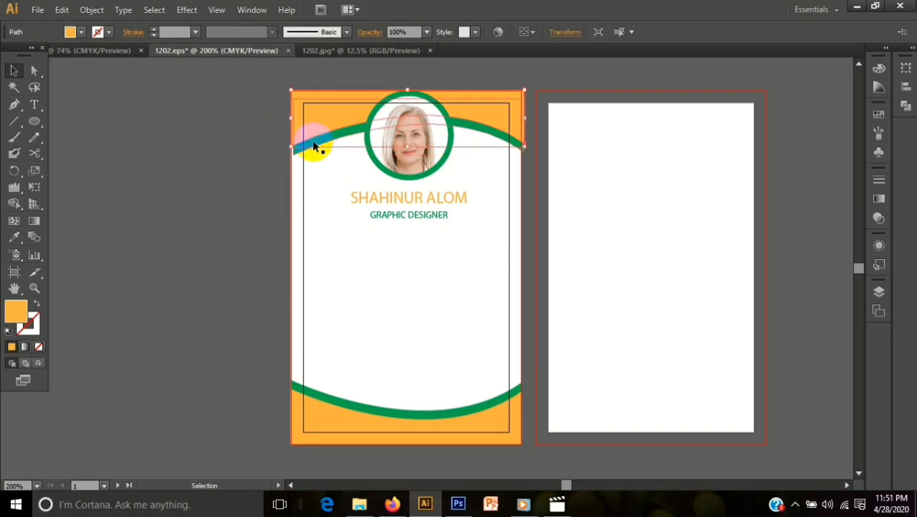
left_click(308, 184)
left_click(313, 144)
left_click(296, 148)
left_click_drag(297, 147, 288, 161)
left_click(273, 197)
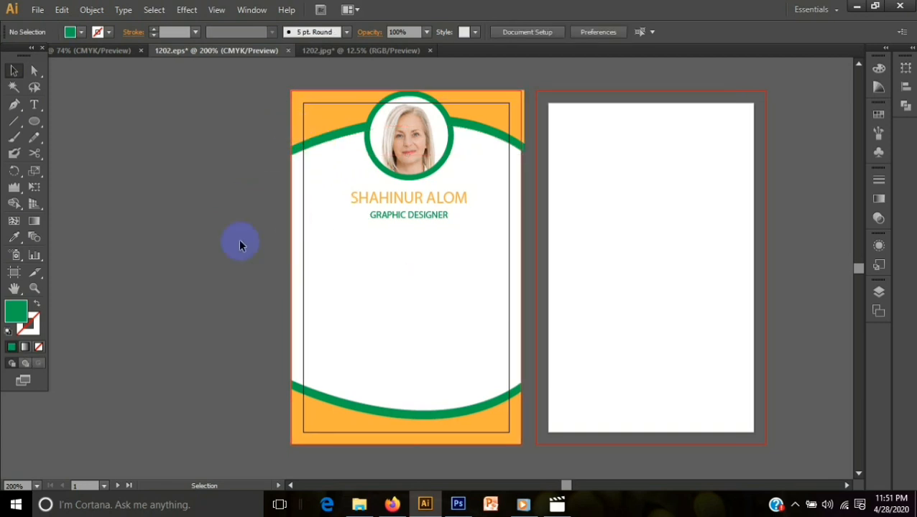
- Copy the ID, DOB, Phone and E-mail text block from the other document onto the card, scaled to about 4.61 pt below the job title
left_click(100, 54)
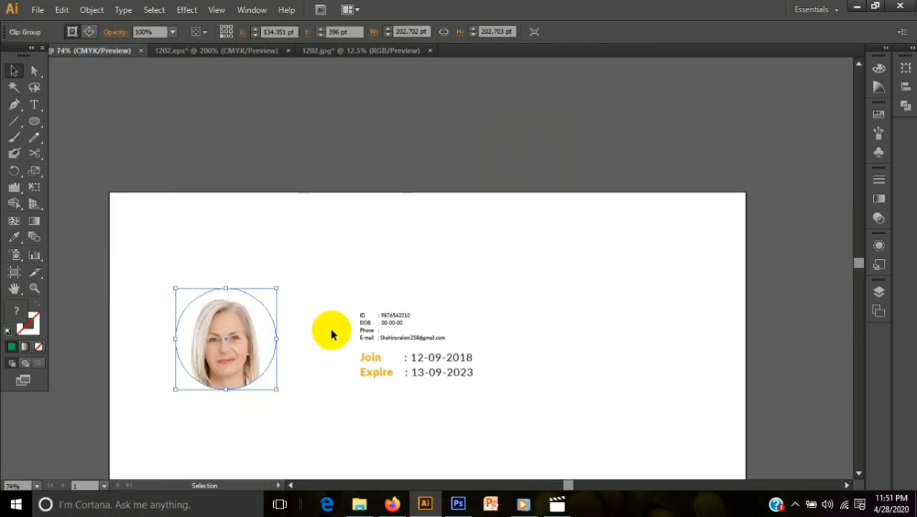
left_click(372, 327)
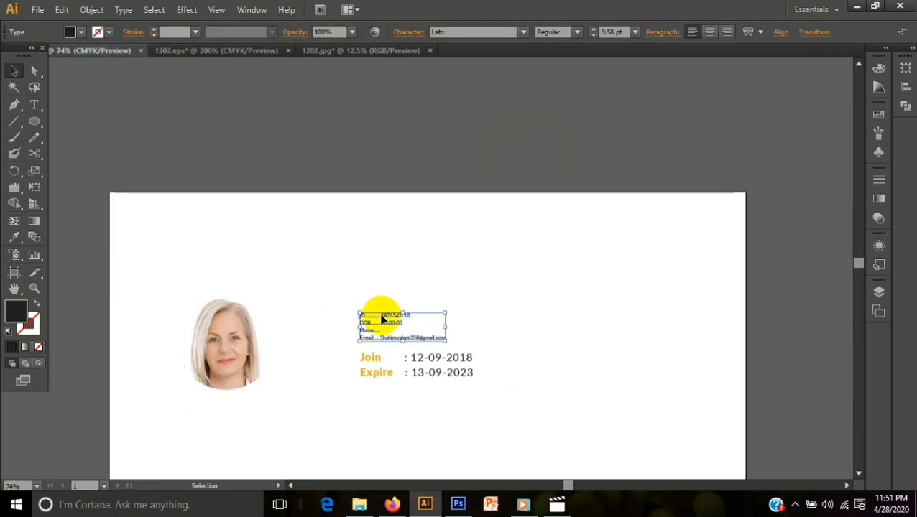
left_click_drag(383, 319, 389, 248)
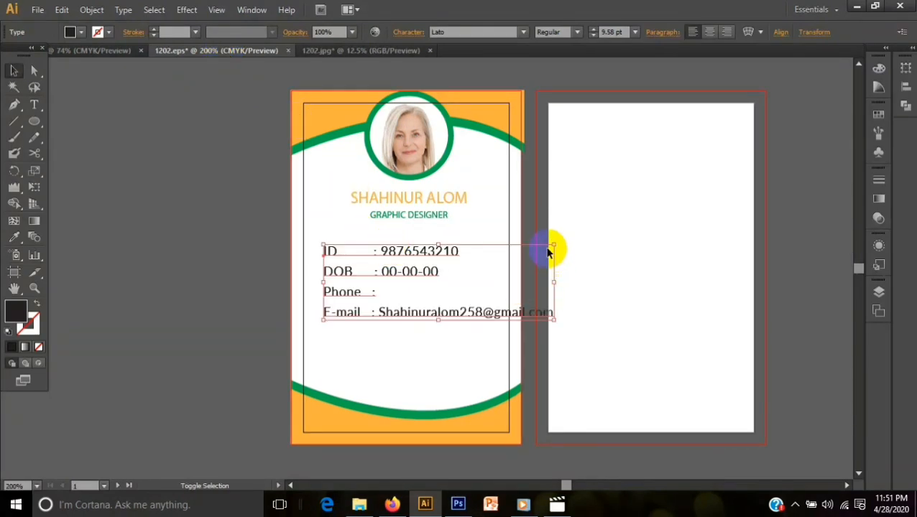
left_click_drag(553, 245, 434, 284)
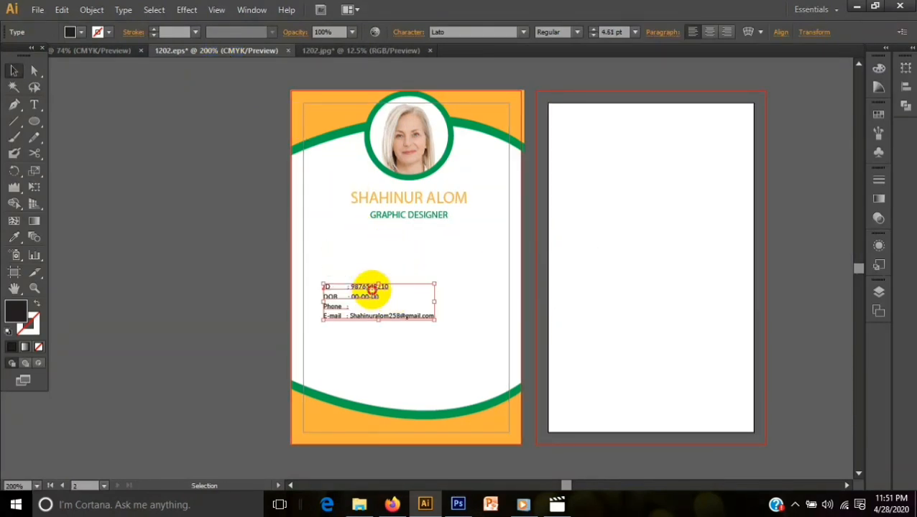
left_click_drag(375, 288, 404, 236)
left_click(416, 313)
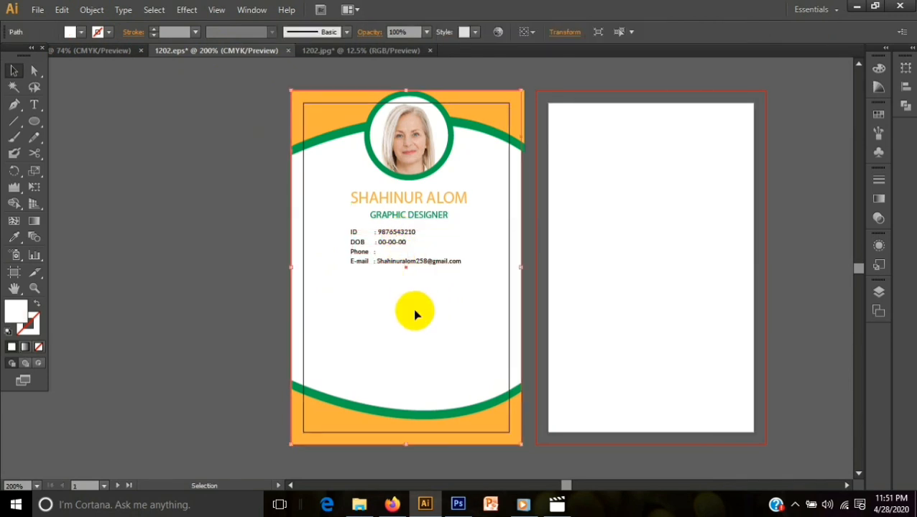
- Copy the Join and Expire text block from the other document onto the card front and scale it to about 11.03 pt
left_click(119, 51)
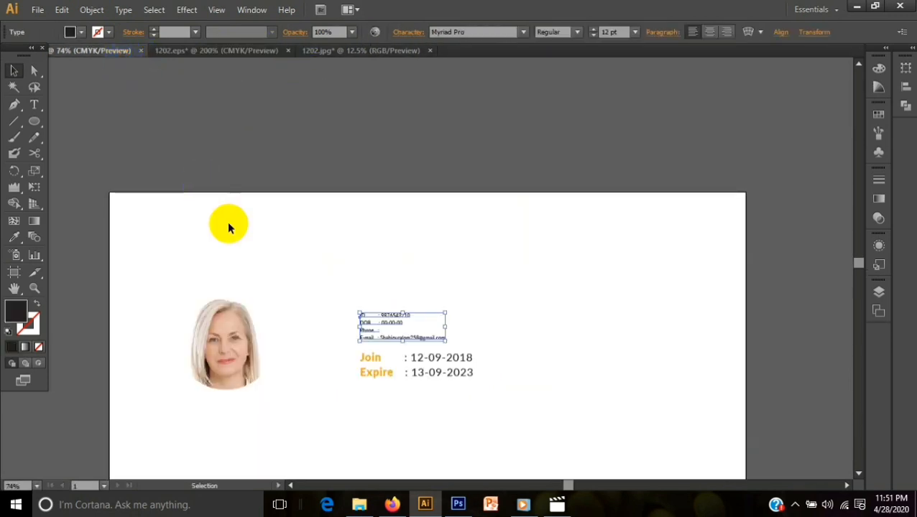
left_click_drag(372, 368, 368, 291)
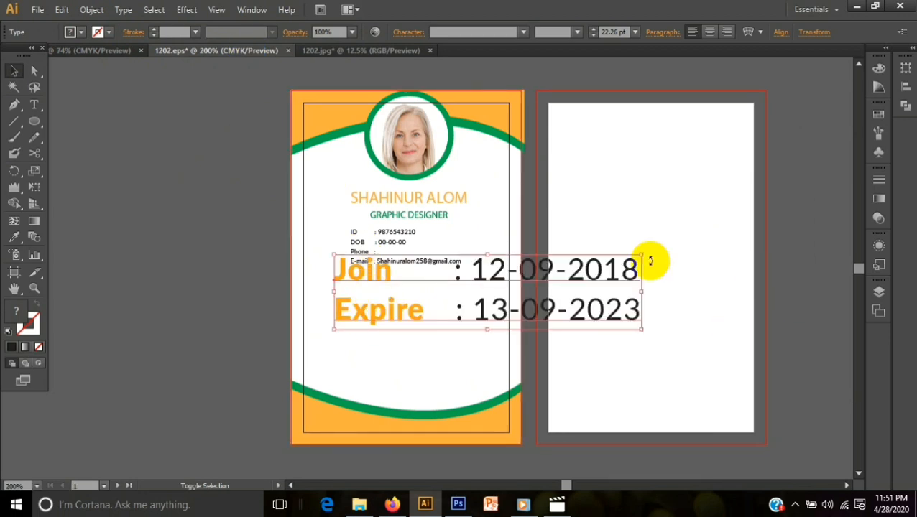
left_click_drag(639, 252, 487, 290)
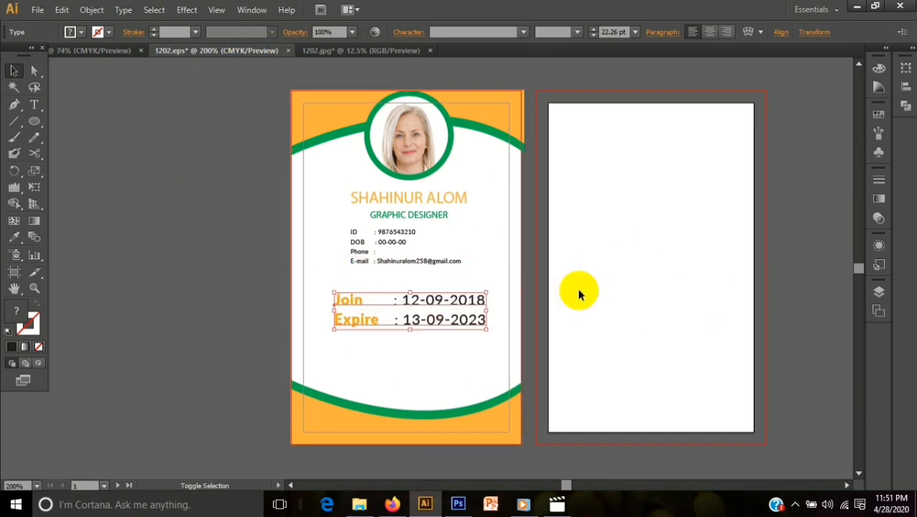
- Shrink the Join and Expire text to about 8.53 pt and place it directly below the contact details, flush with their left edge
left_click(350, 314)
left_click(352, 301)
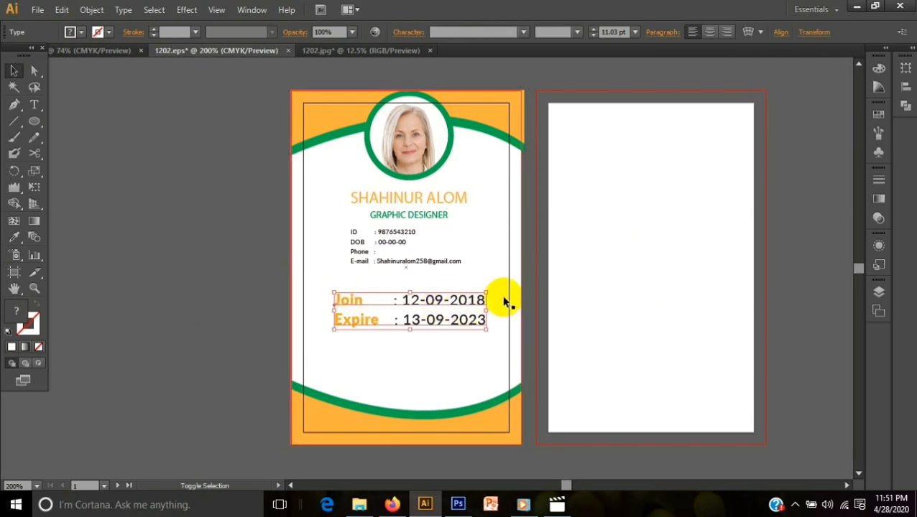
left_click_drag(488, 294, 469, 305)
left_click(429, 342)
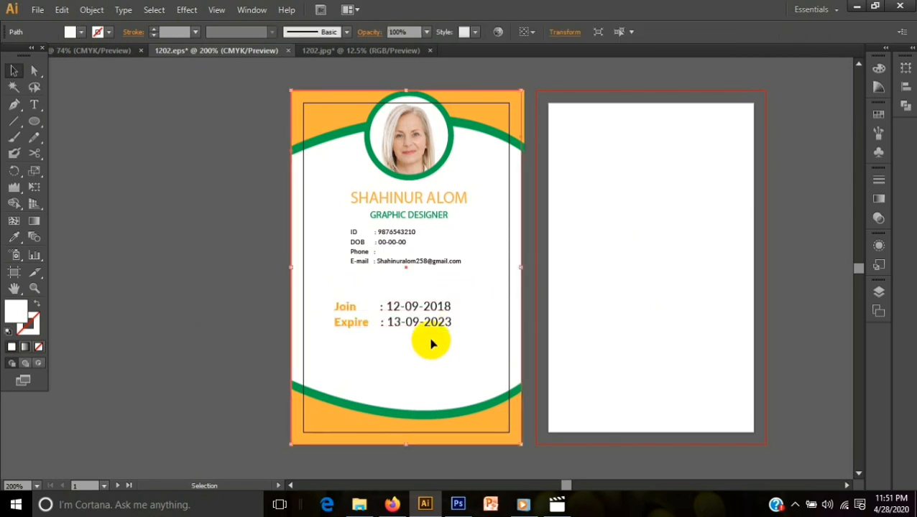
left_click_drag(429, 342, 442, 295)
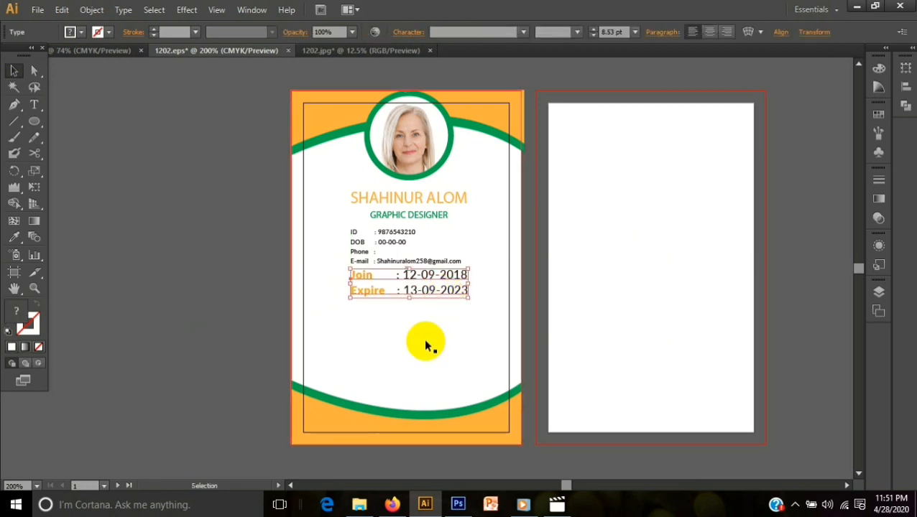
left_click(422, 358)
left_click(402, 264)
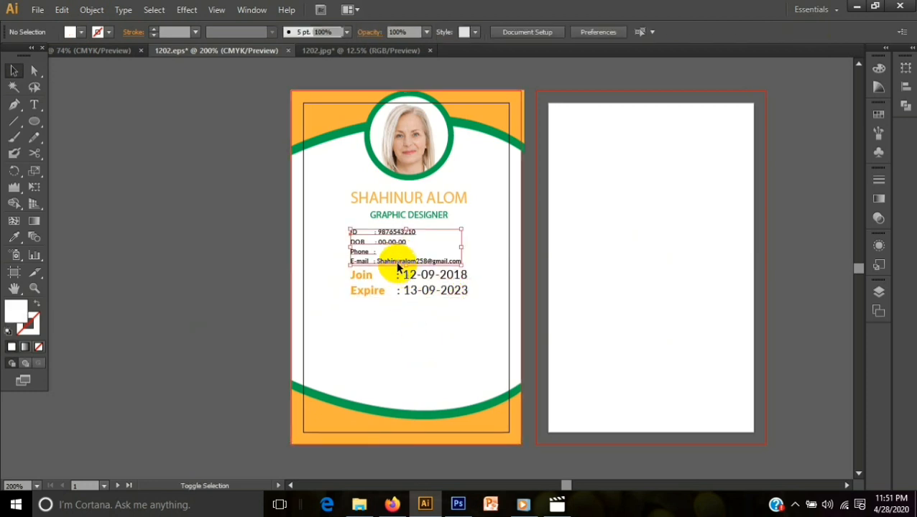
left_click(408, 292, "shift")
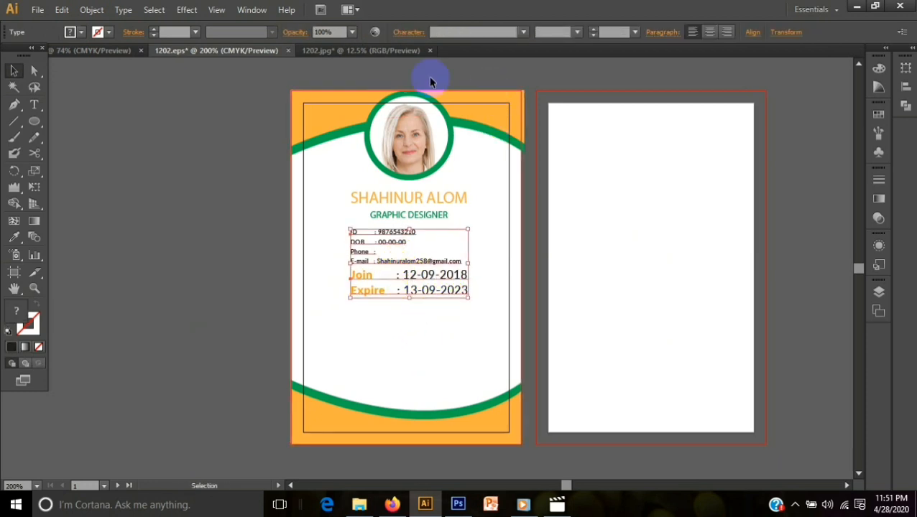
left_click(34, 105)
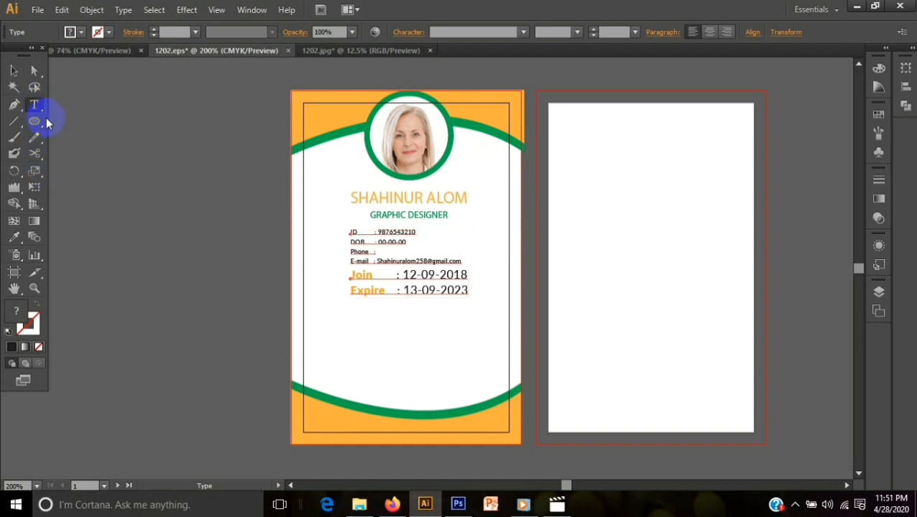
left_click(15, 70)
left_click(318, 303)
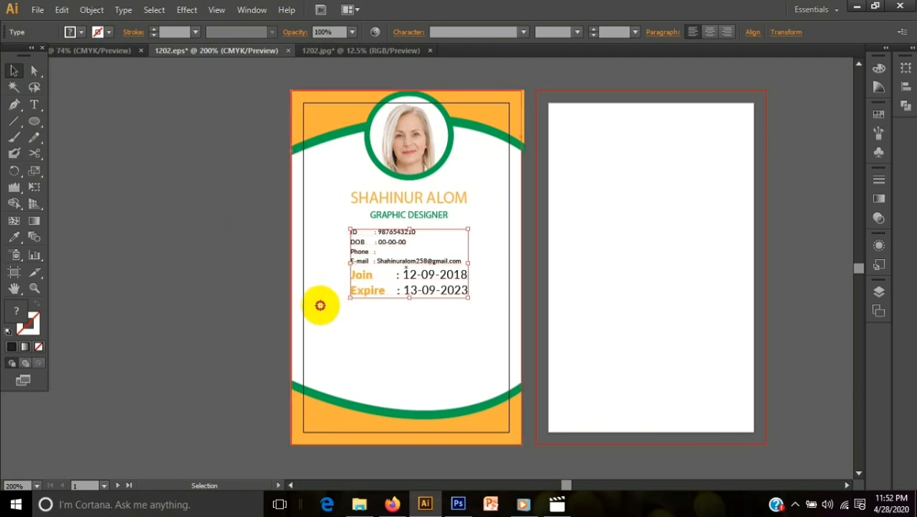
left_click(40, 105)
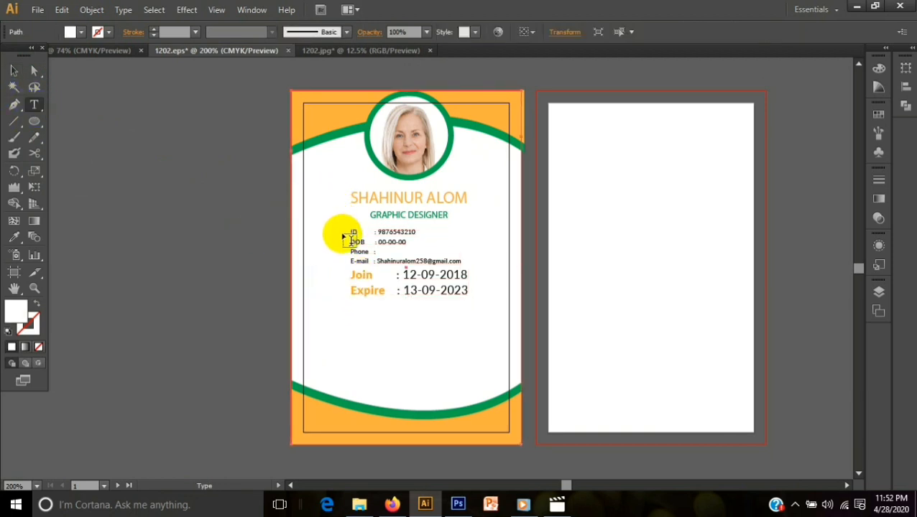
left_click_drag(342, 221, 444, 296)
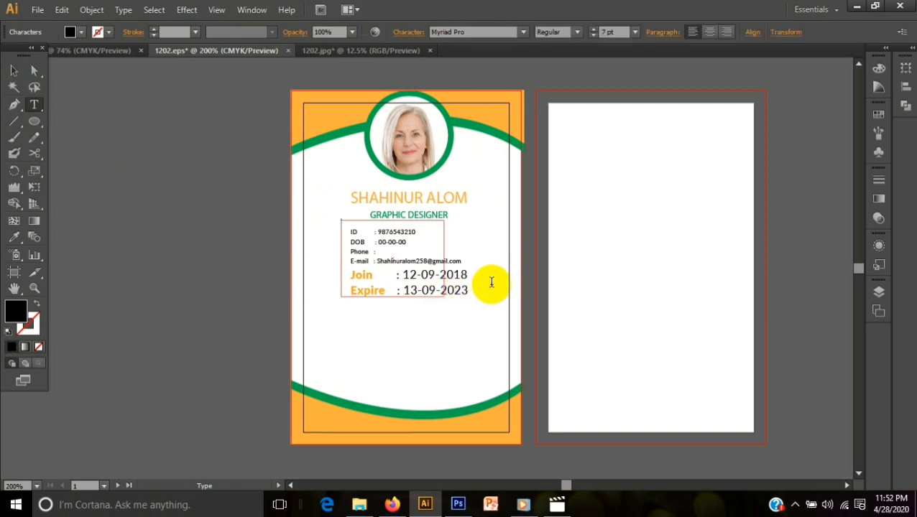
left_click(13, 71)
- Set the font size of the Join and Expire text block to 6 pt
left_click(350, 275)
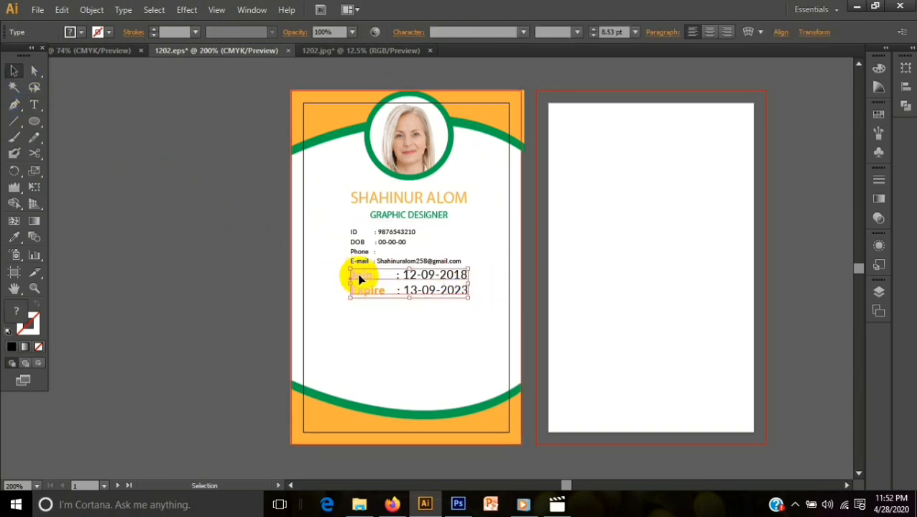
left_click(34, 104)
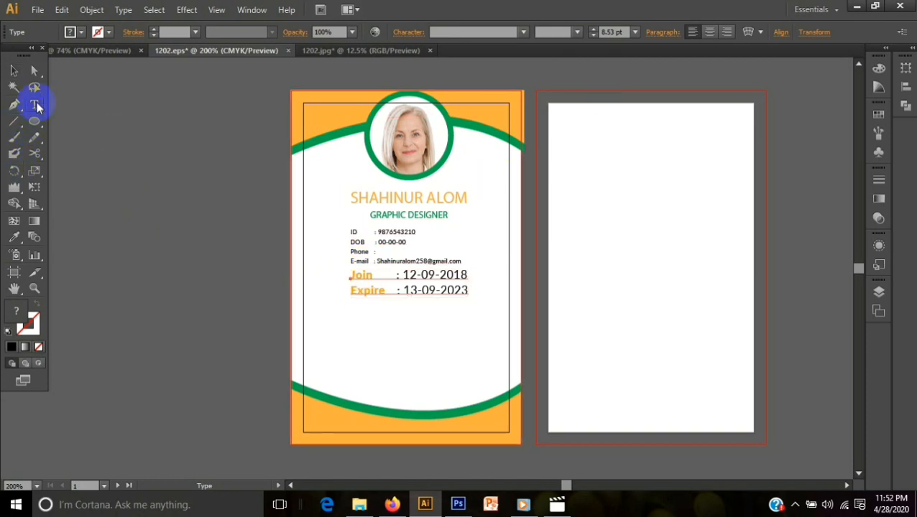
left_click(593, 29)
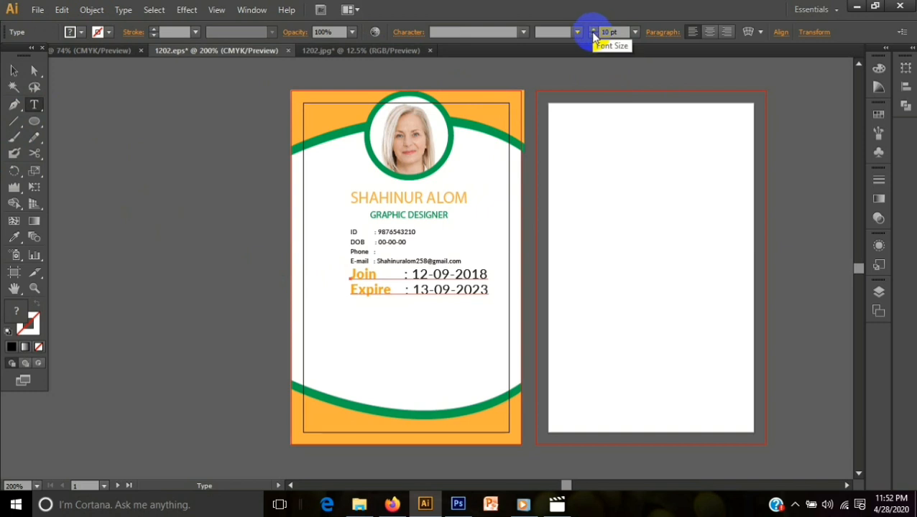
left_click(592, 29)
left_click(593, 30)
left_click(593, 29)
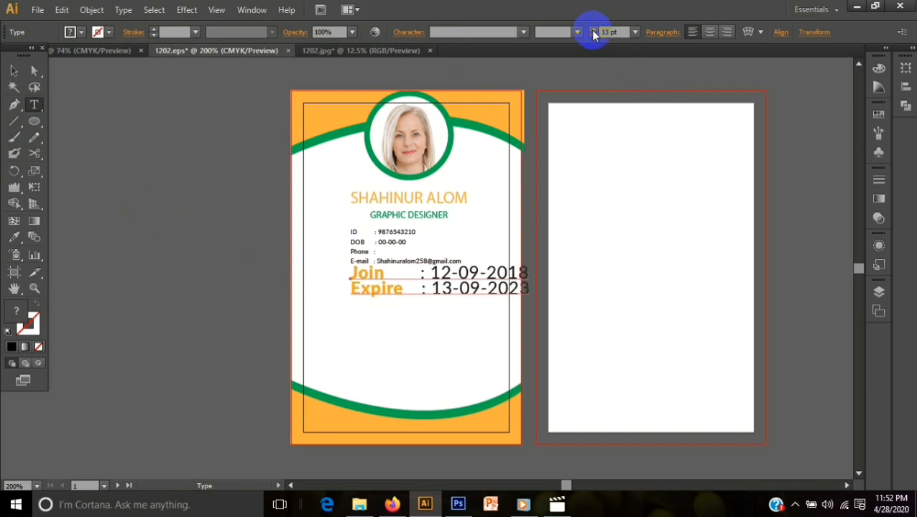
left_click(593, 35)
left_click(593, 36)
left_click(593, 36)
left_click(593, 36)
left_click(593, 36)
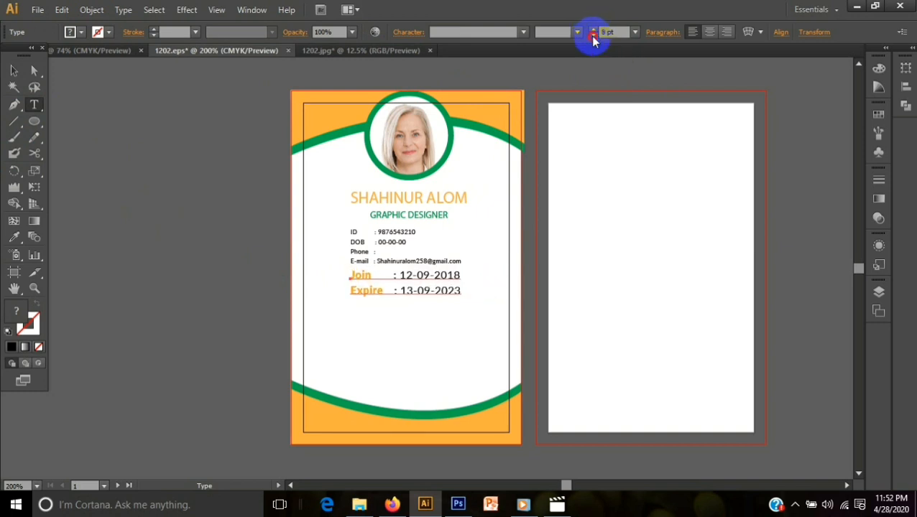
left_click(593, 36)
left_click(592, 36)
left_click(305, 179)
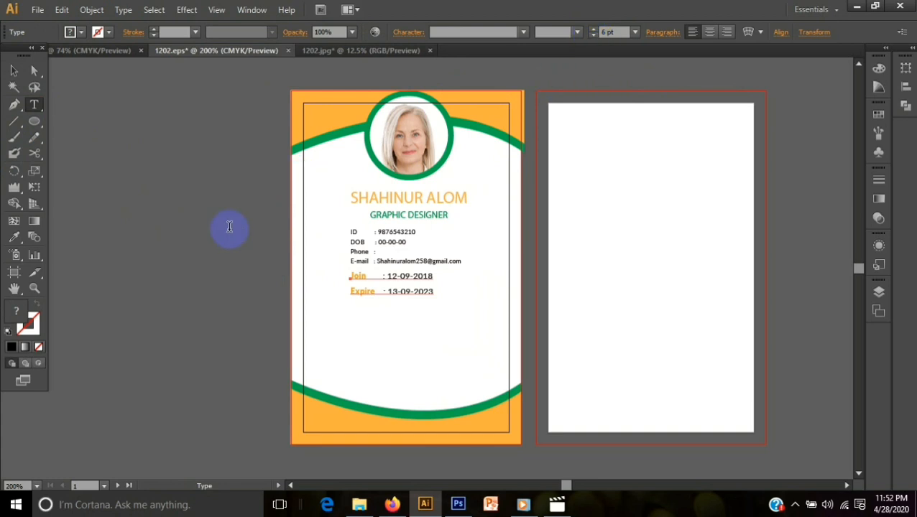
left_click(13, 70)
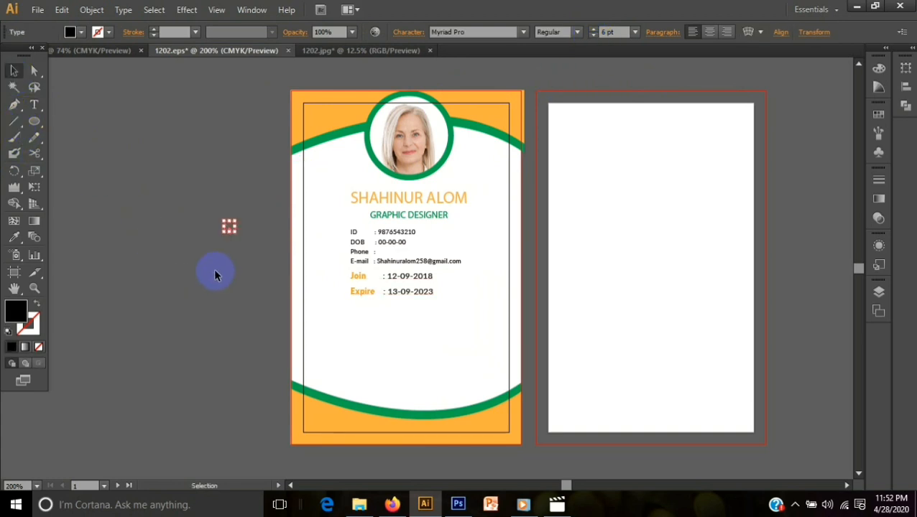
- Enlarge the ID, DOB, Phone and E-mail text block to match the size of the Join and Expire text
left_click(419, 265)
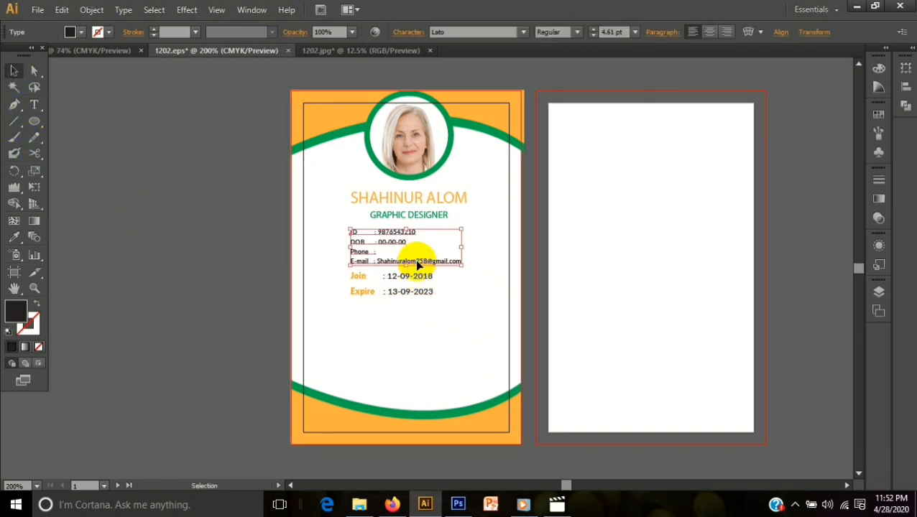
left_click(592, 36)
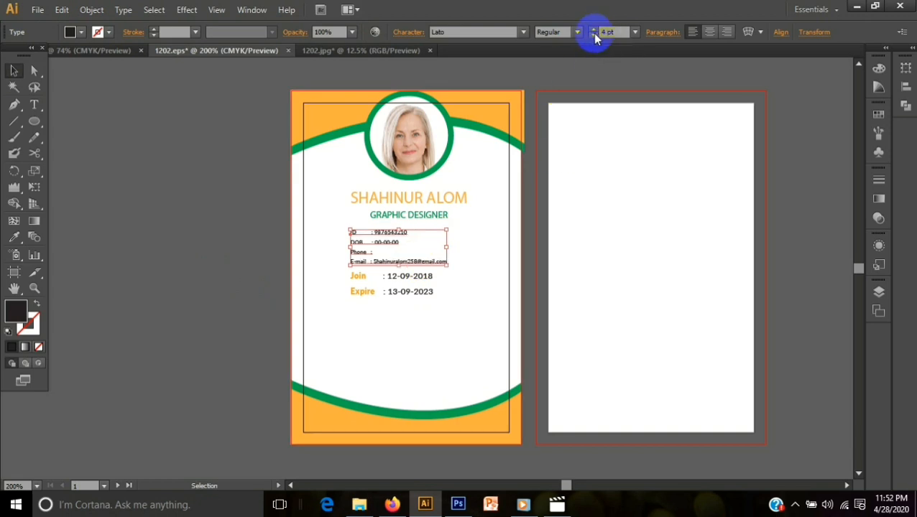
left_click(594, 30)
left_click(594, 30)
left_click(183, 368)
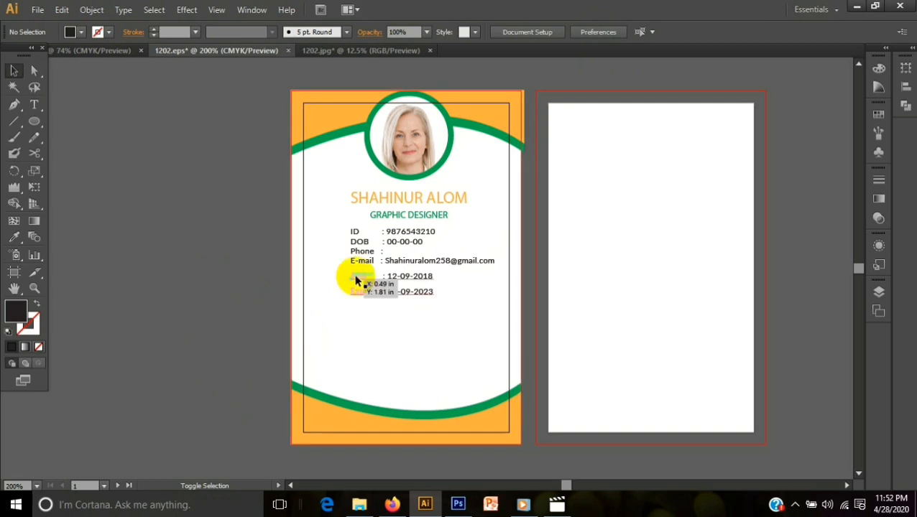
- Try centered paragraph alignment on the name, contact details and Join/Expire text, and return them to left alignment
left_click(371, 253, "shift")
left_click(371, 276, "shift")
left_click(368, 199, "shift")
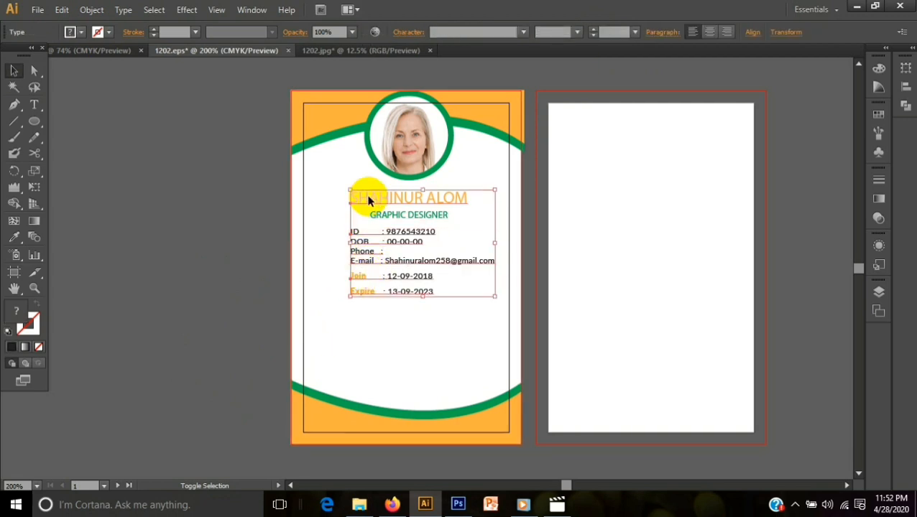
left_click(709, 32)
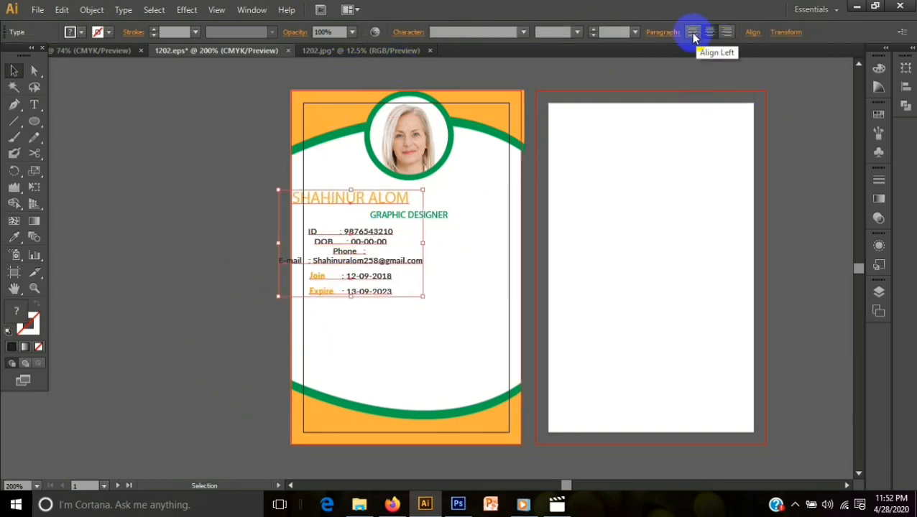
left_click(692, 32)
left_click(237, 384)
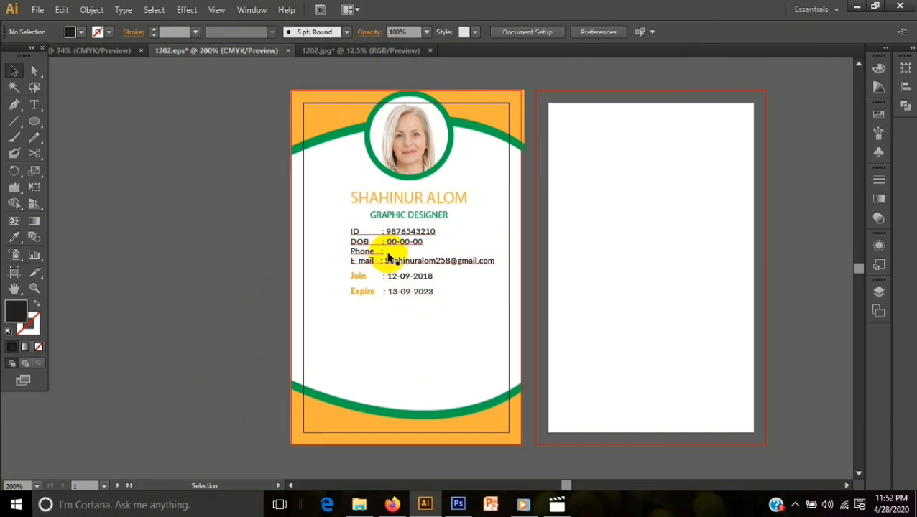
left_click(409, 214)
left_click(410, 176, "shift")
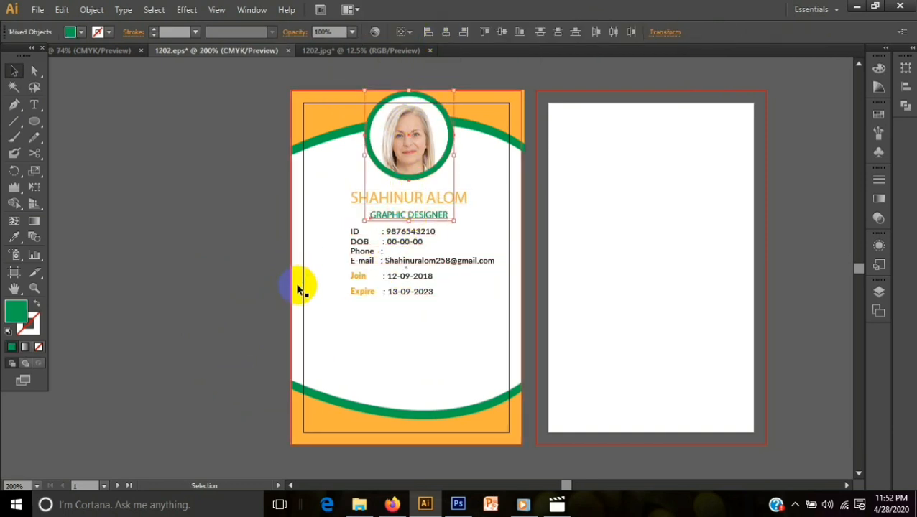
left_click(211, 314)
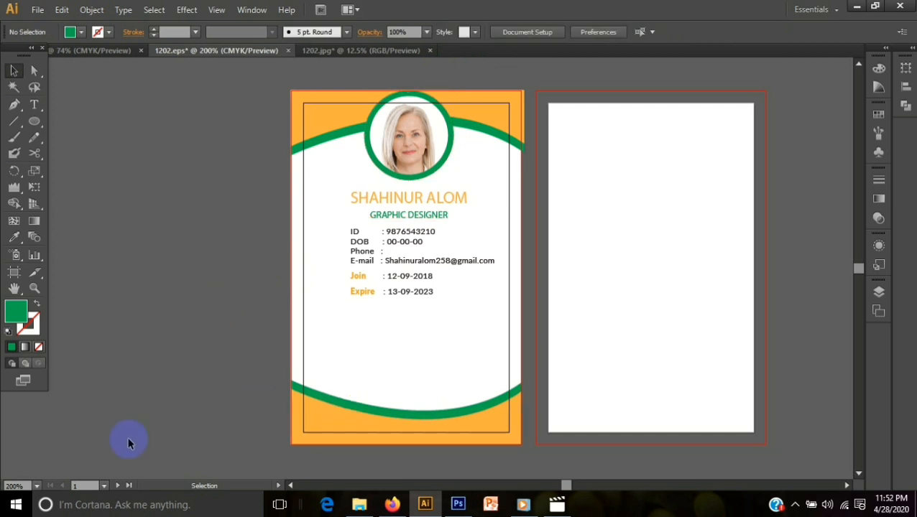
left_click(34, 104)
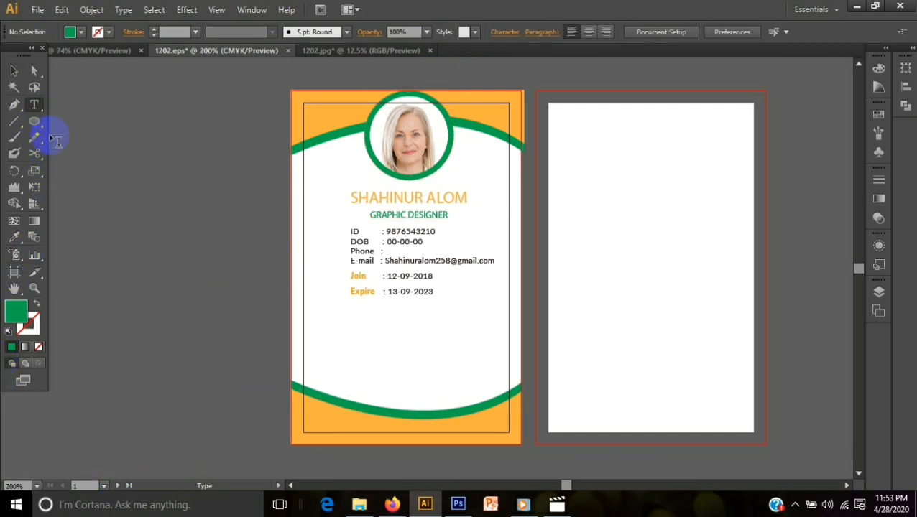
left_click(157, 295)
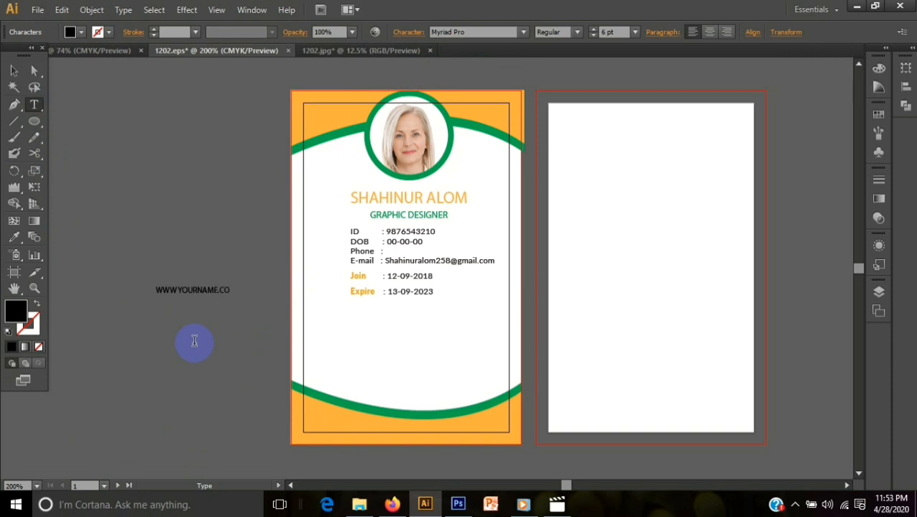
left_click(14, 71)
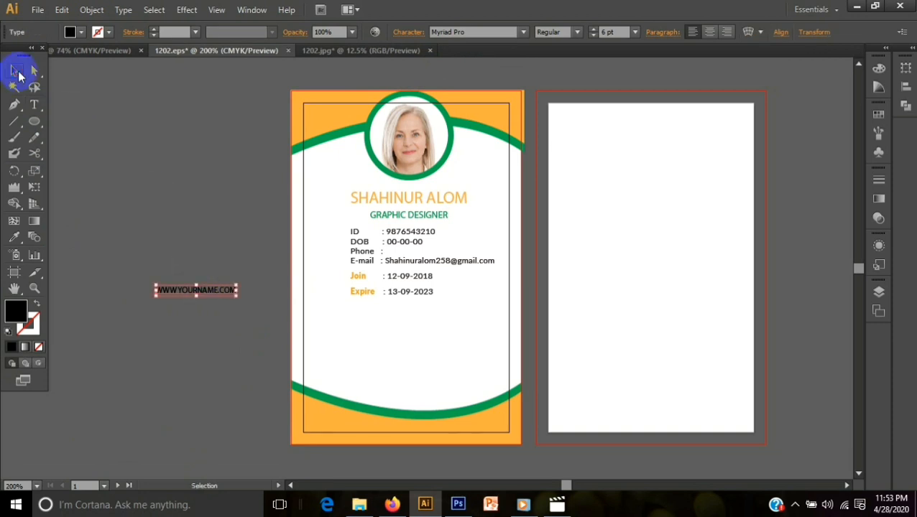
left_click_drag(170, 290, 388, 439)
left_click(240, 436)
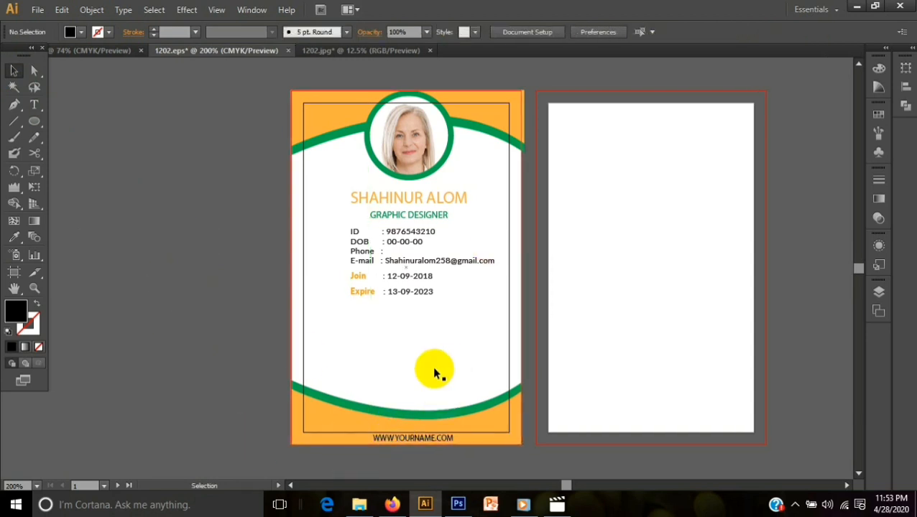